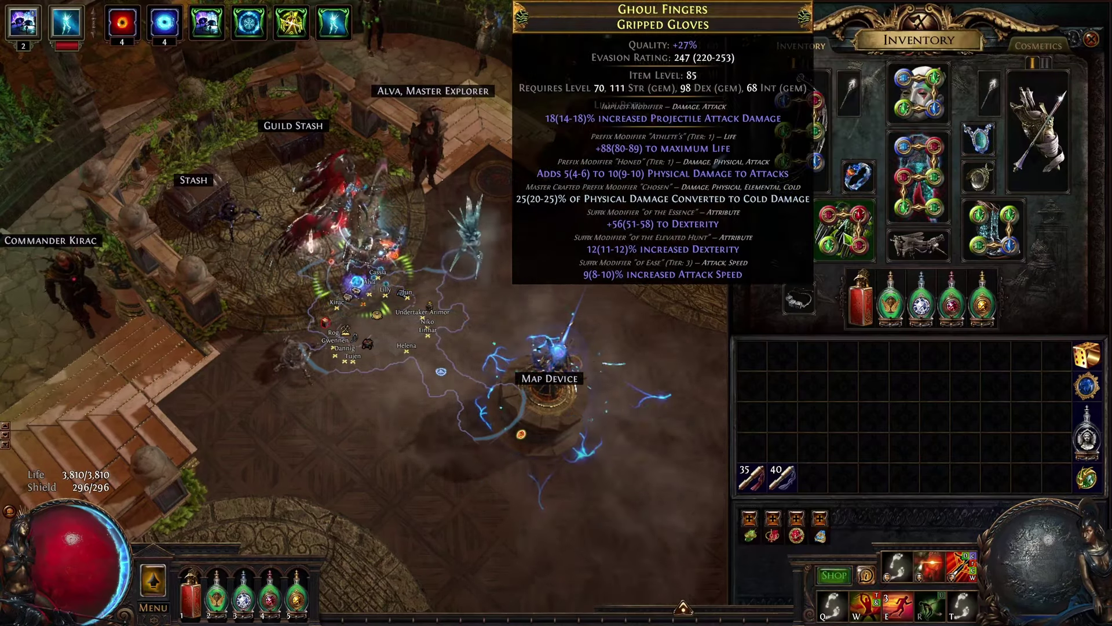
# Switch from the game to the Craft of Exile Emulator page in Chrome
pyautogui.hotkey('alt', 'Tab')
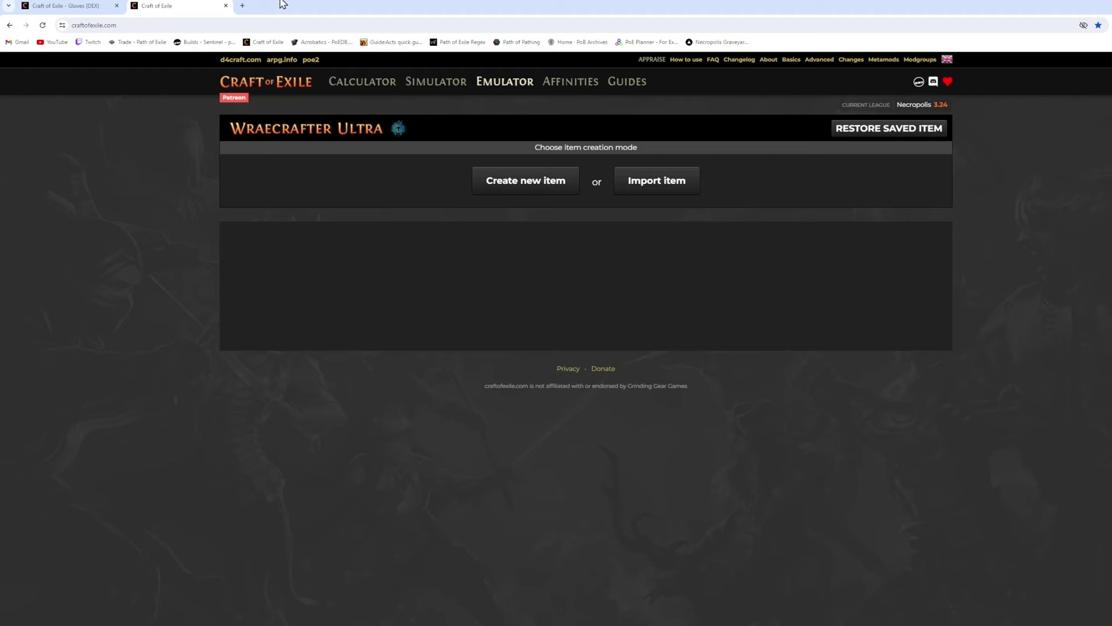
pyautogui.hotkey('ctrl', 'Tab')
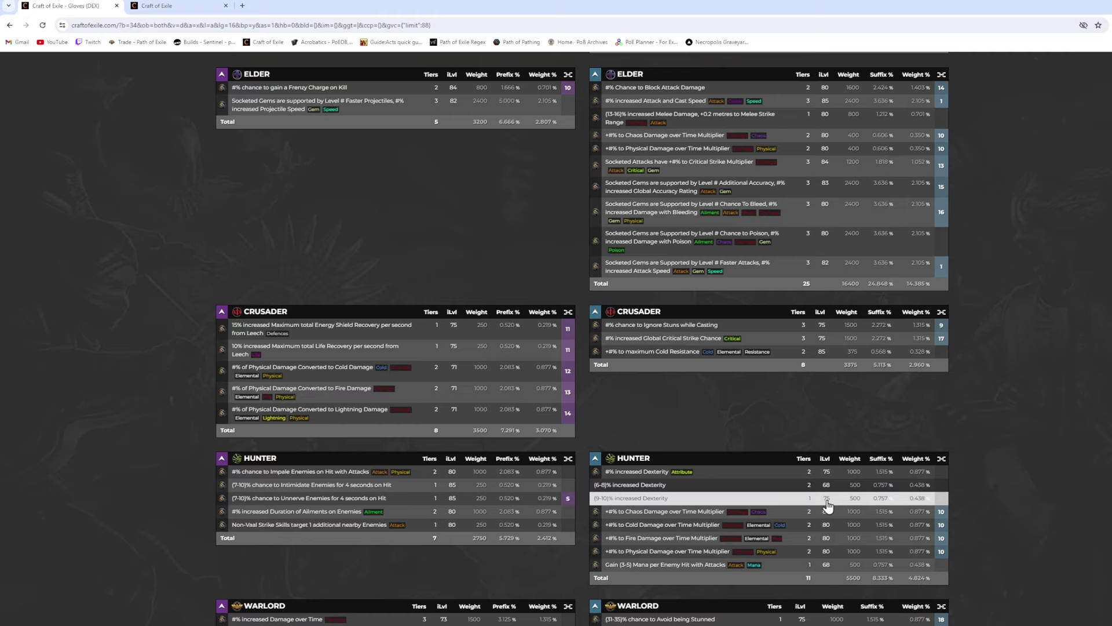
pyautogui.scroll(10, 832, 500)
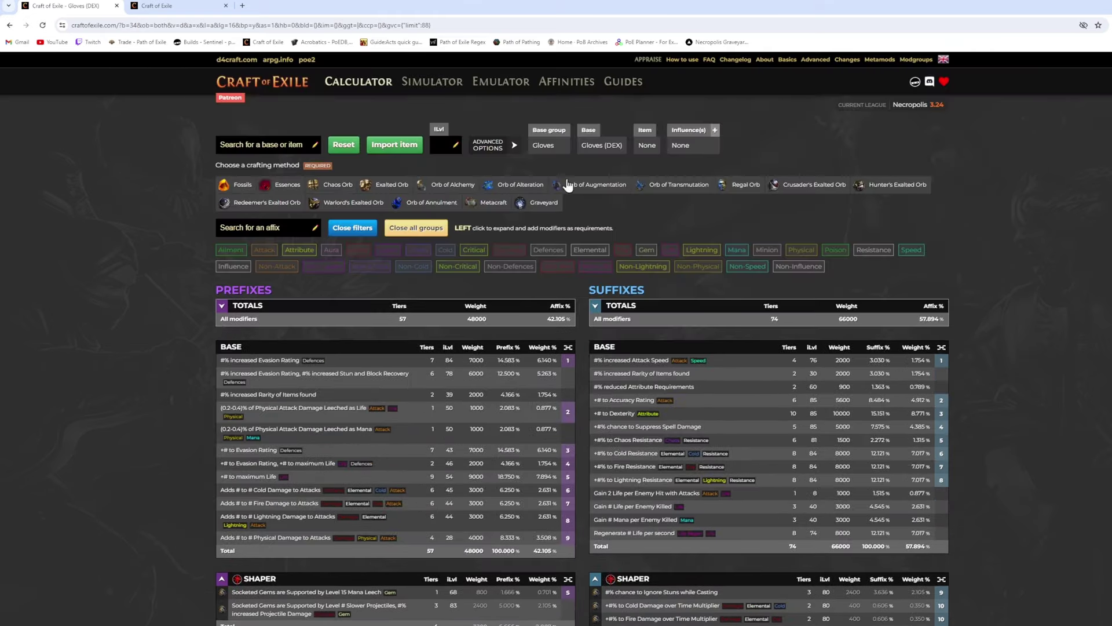
pyautogui.hotkey('ctrl', 'Tab')
# Create a new Gloves (DEX) Gripped Gloves item at item level 84
pyautogui.click(536, 173)
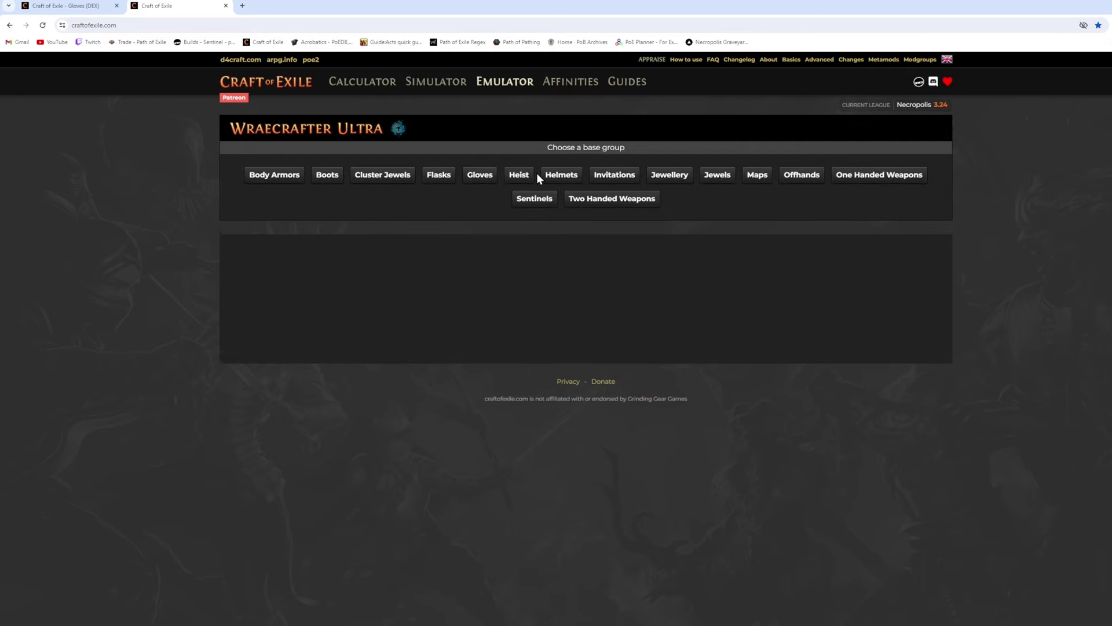
pyautogui.click(479, 178)
pyautogui.click(367, 177)
pyautogui.click(624, 337)
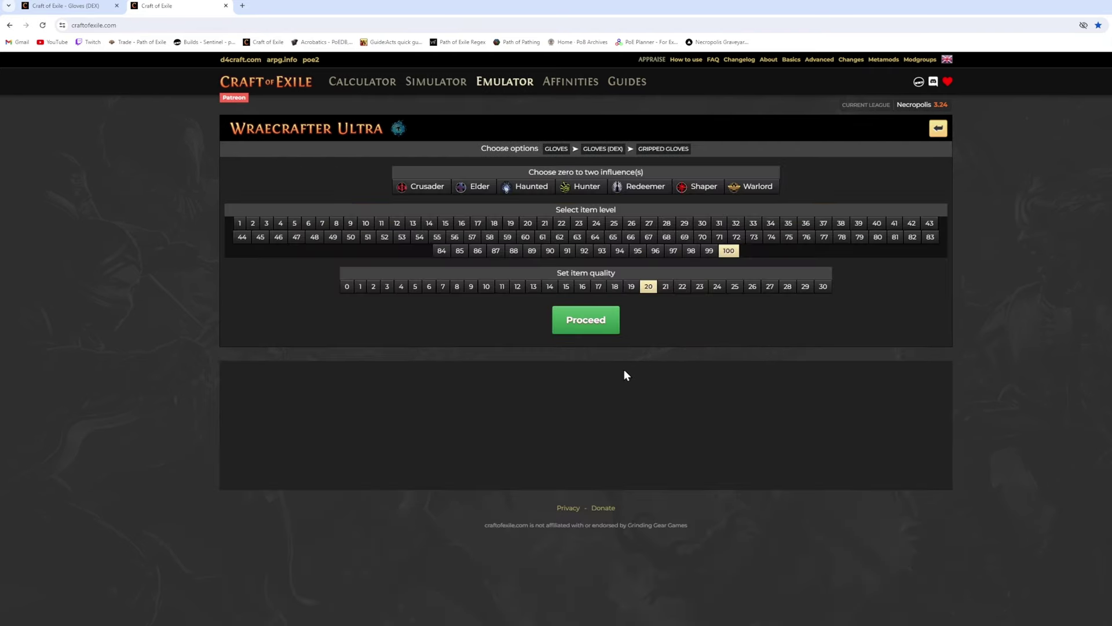
pyautogui.click(442, 251)
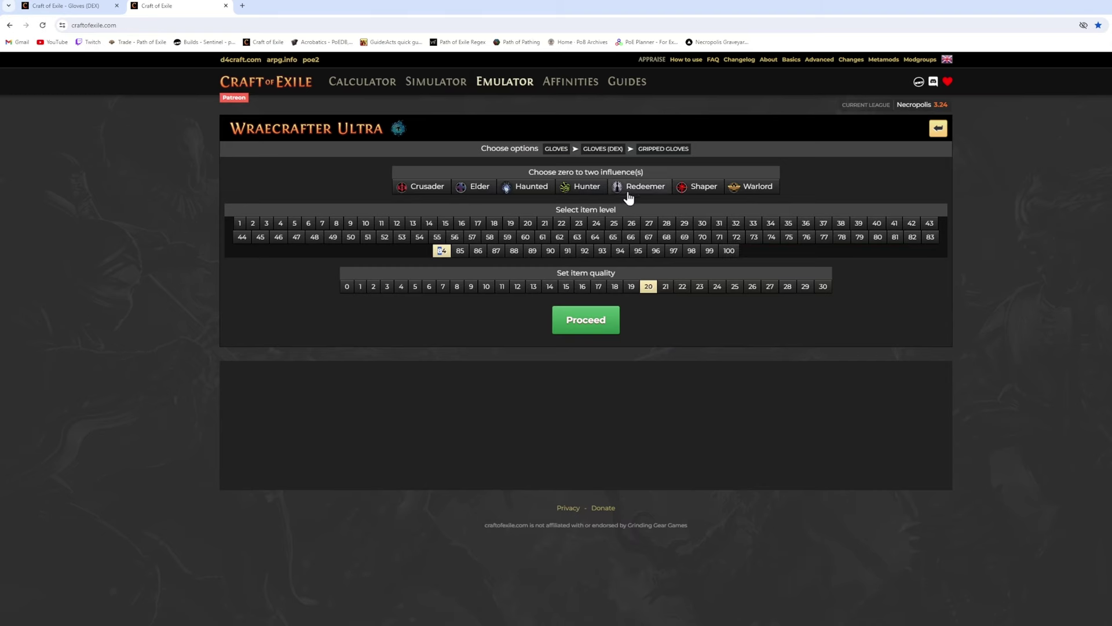
# Make the gloves Hunter-influenced, apply Sorrow T1 essences twice, and remove the spell suppression suffix
pyautogui.click(600, 190)
pyautogui.click(603, 329)
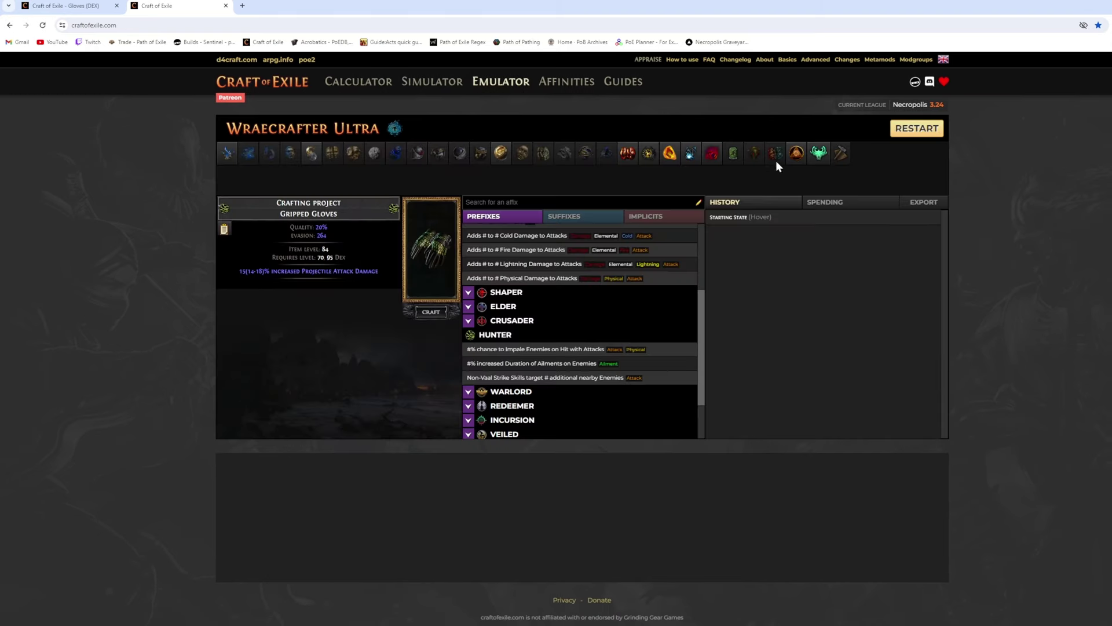
pyautogui.click(712, 155)
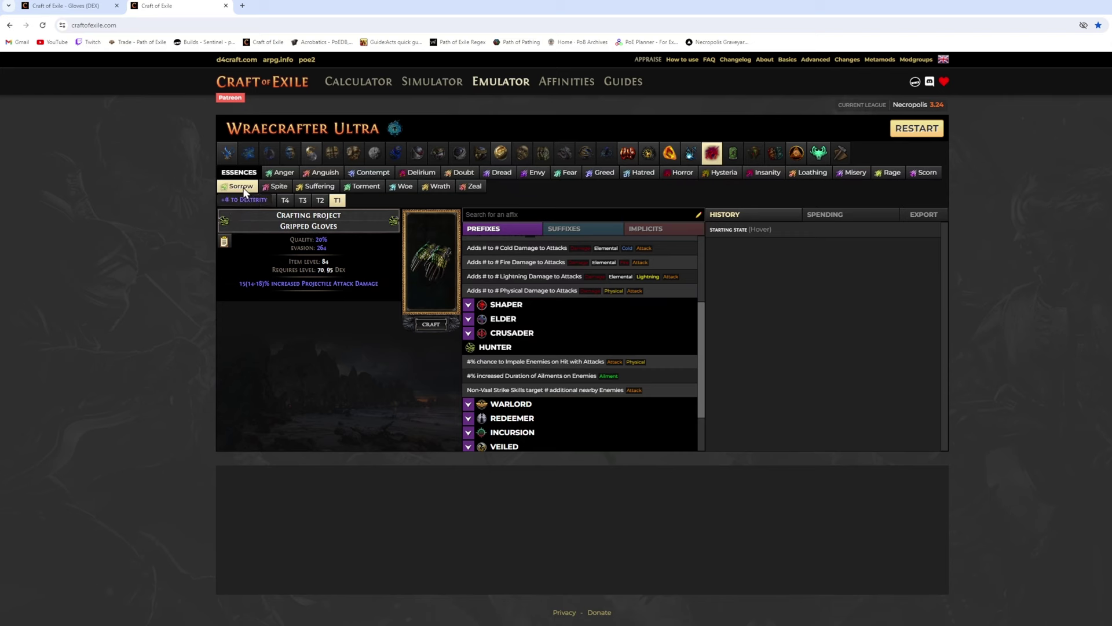
pyautogui.click(431, 270)
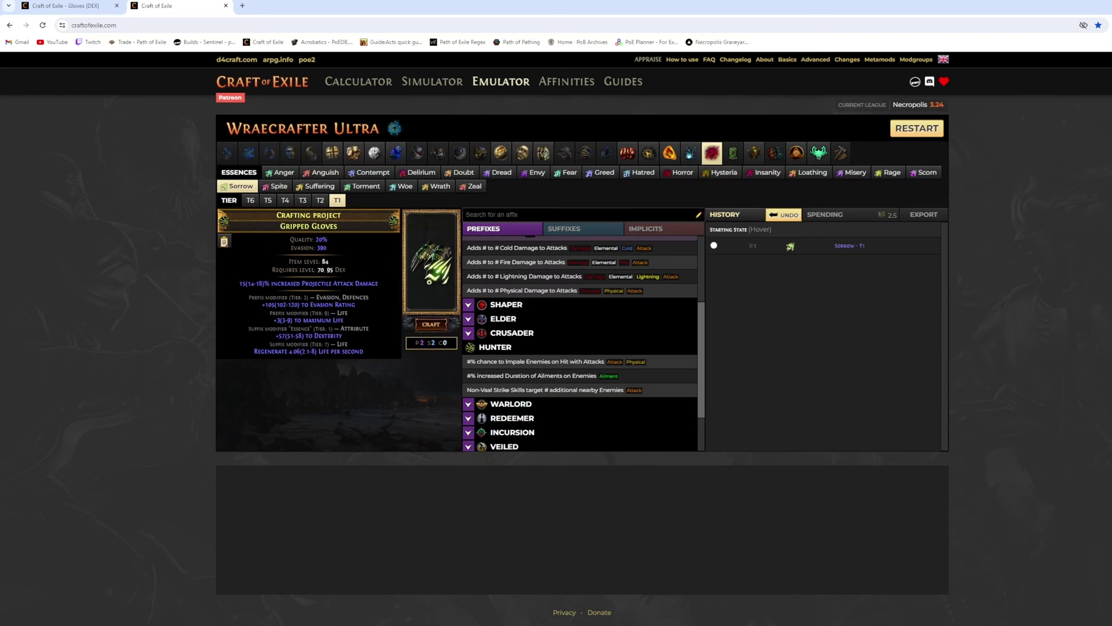
pyautogui.click(432, 270)
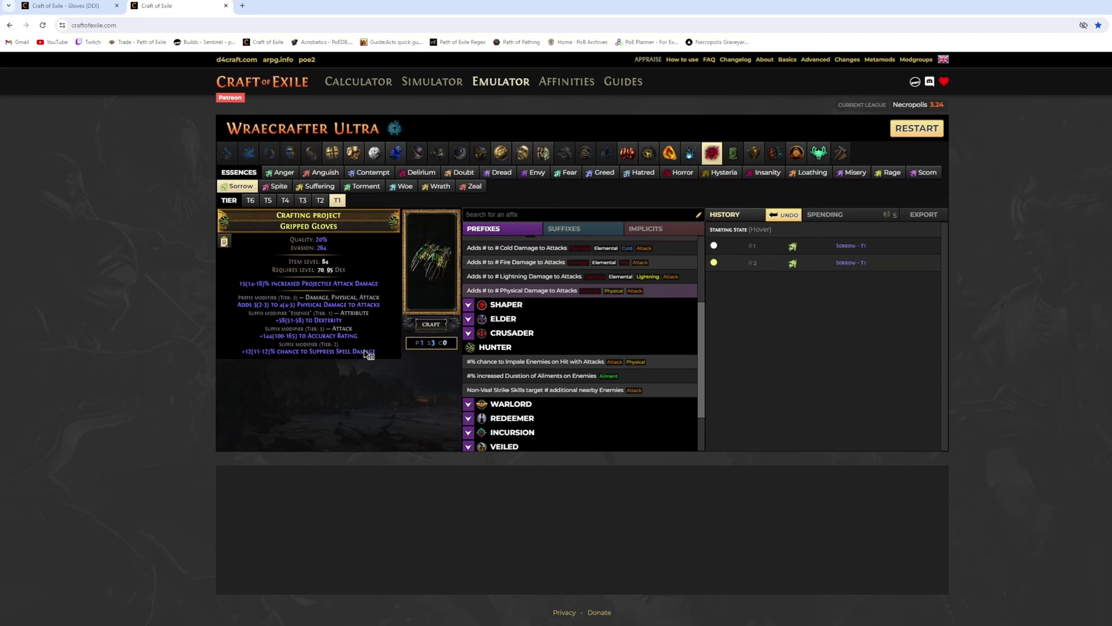
pyautogui.click(380, 358)
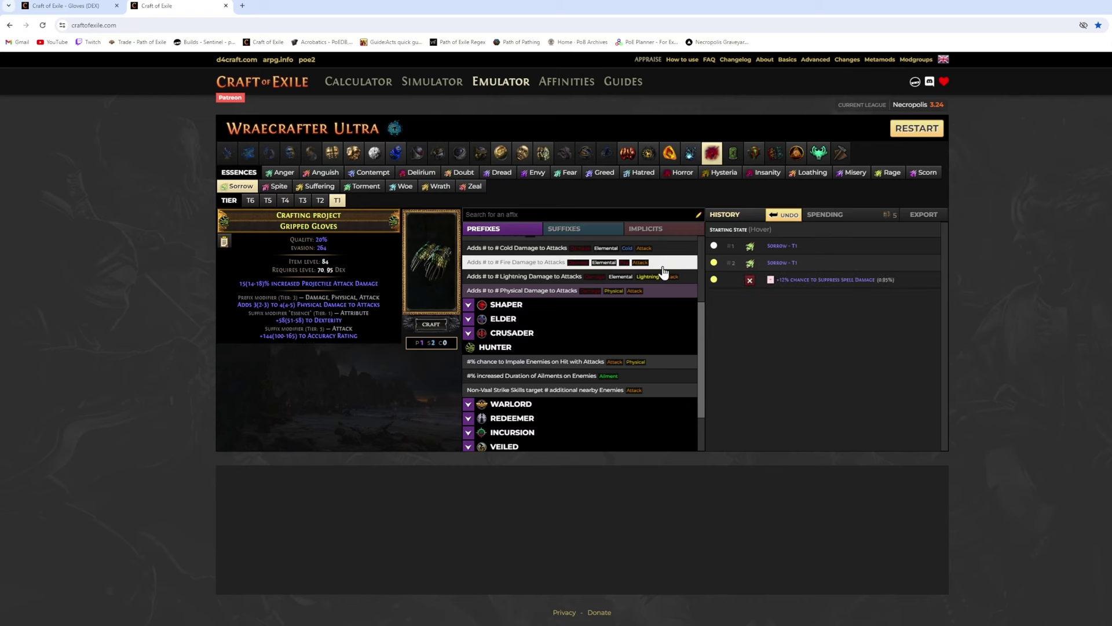
# Add the Hunter increased Dexterity suffix and the T1 Hunter impale prefix
pyautogui.click(574, 230)
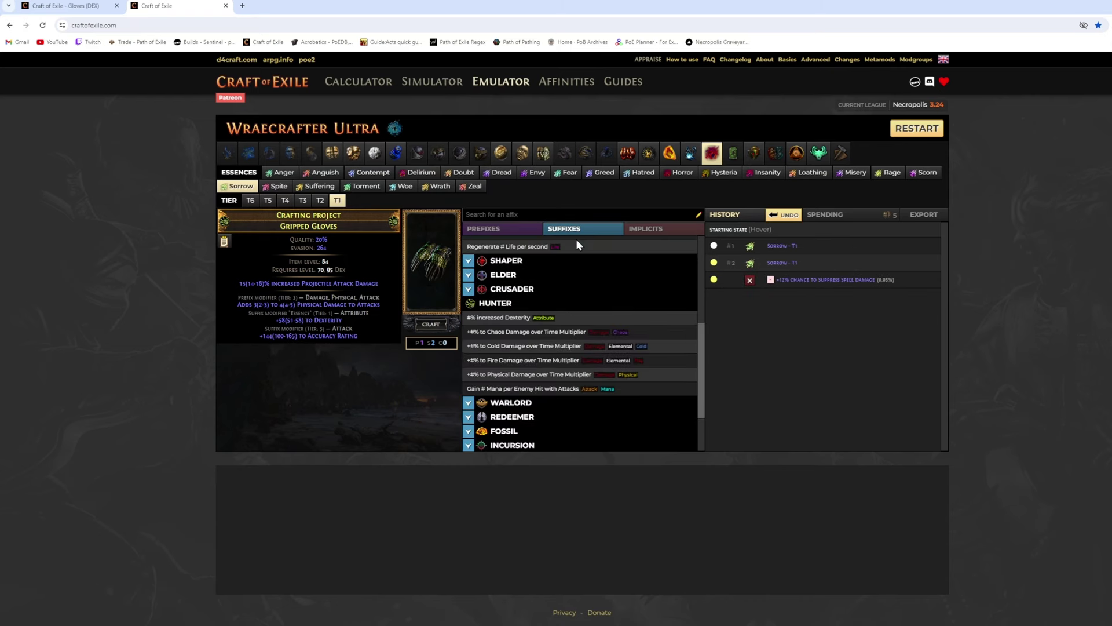
pyautogui.click(550, 319)
pyautogui.click(689, 359)
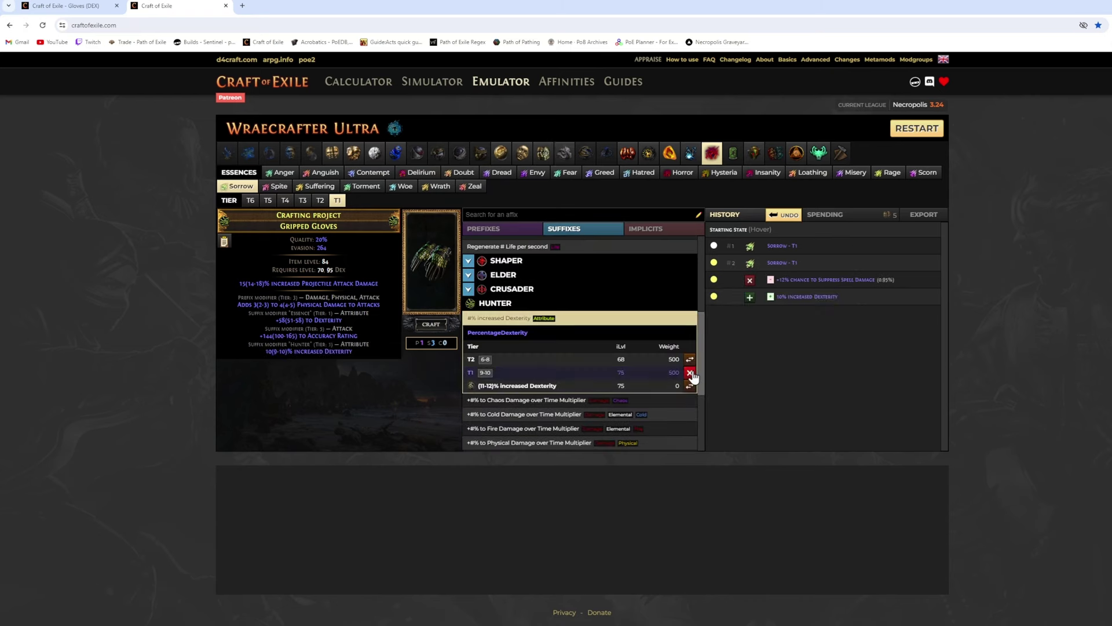
pyautogui.click(494, 229)
pyautogui.scroll(-3, 518, 262)
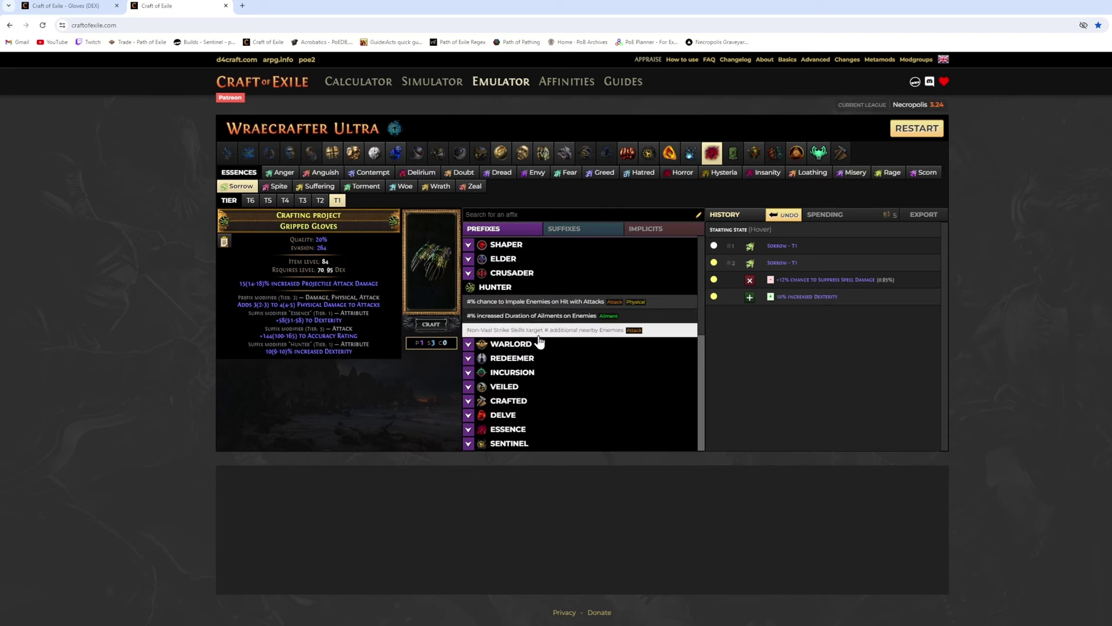
pyautogui.click(517, 302)
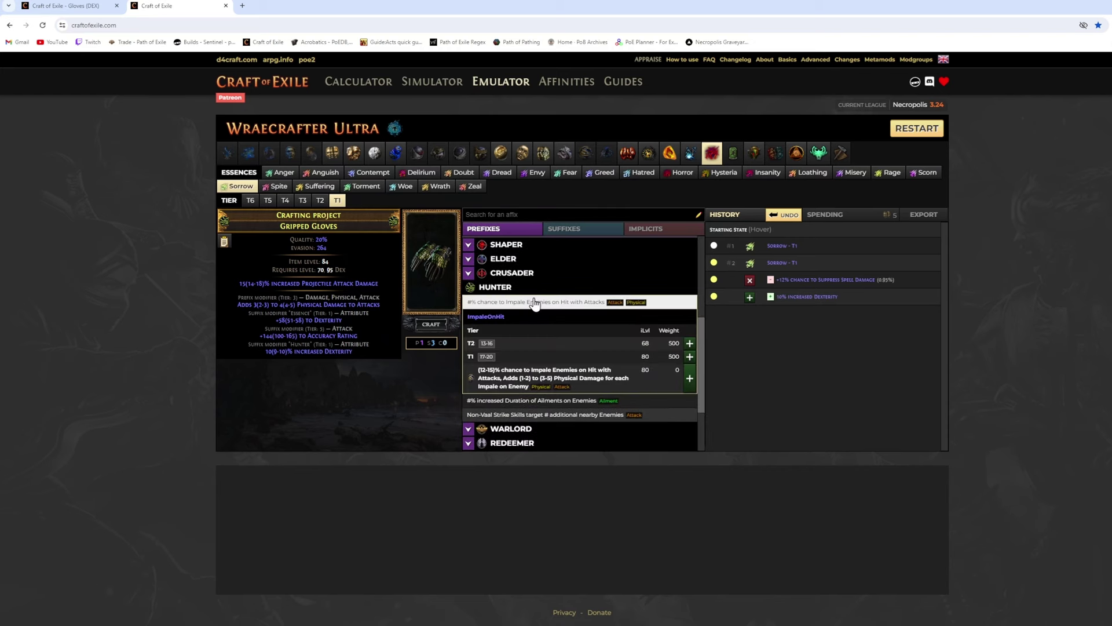
pyautogui.click(689, 356)
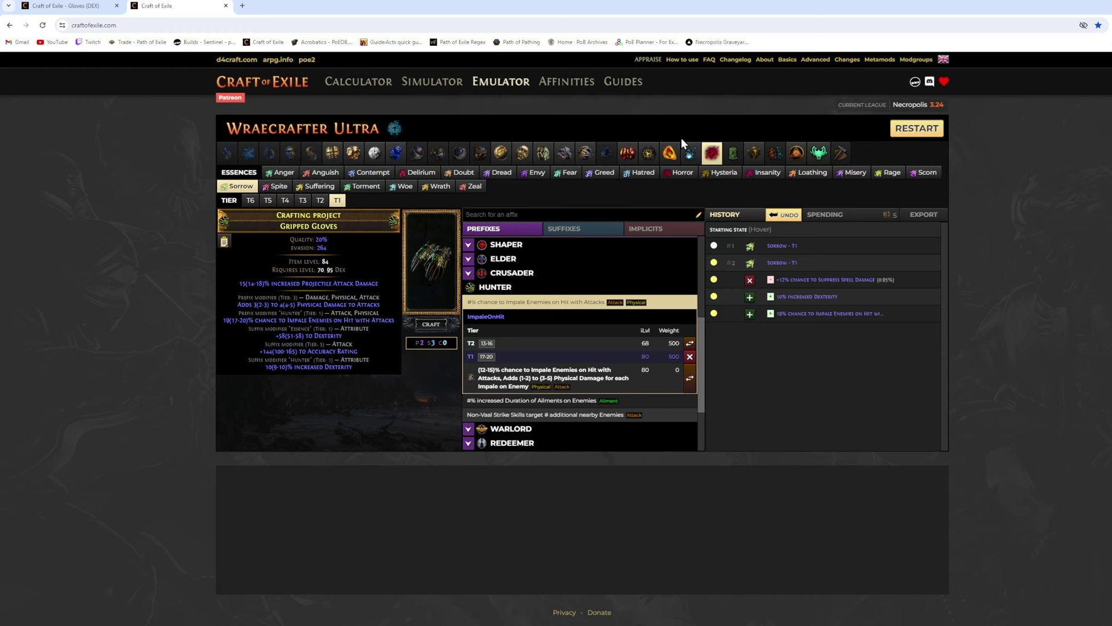
# Elevate the impale mod with a Maven's Orb, reforge three times with Sorrow, and remove spell suppression
pyautogui.click(585, 152)
pyautogui.click(432, 244)
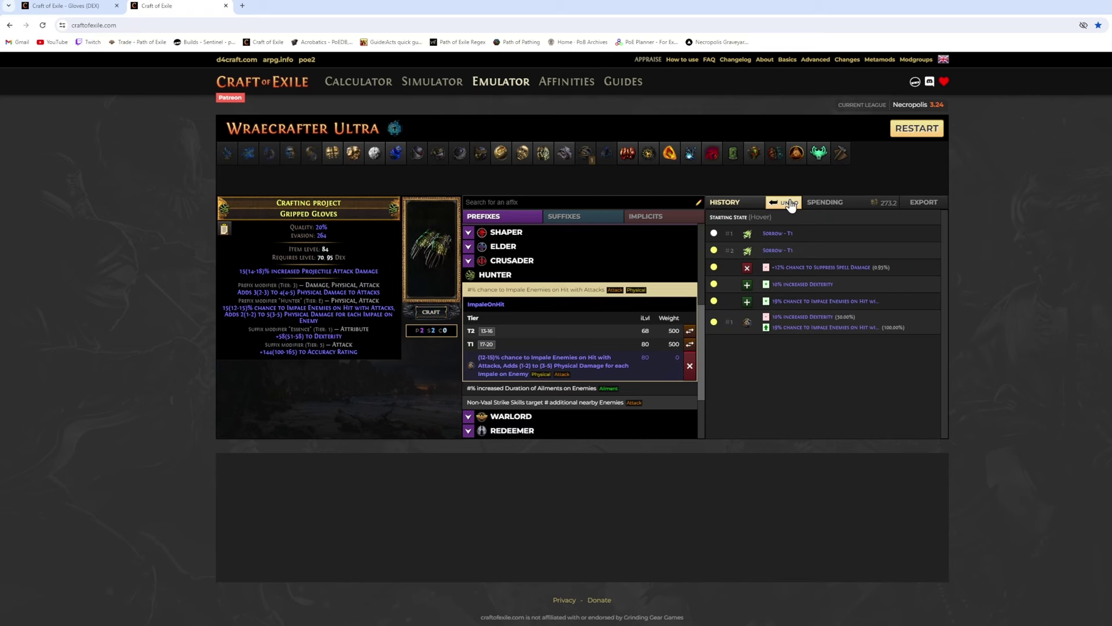
pyautogui.click(712, 152)
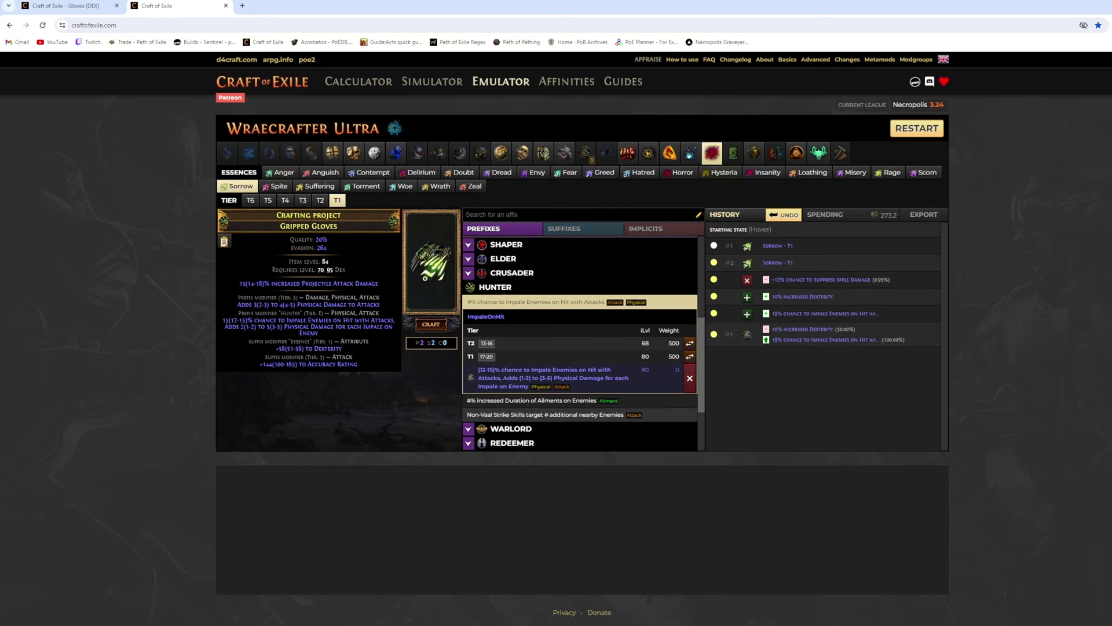
pyautogui.click(430, 262)
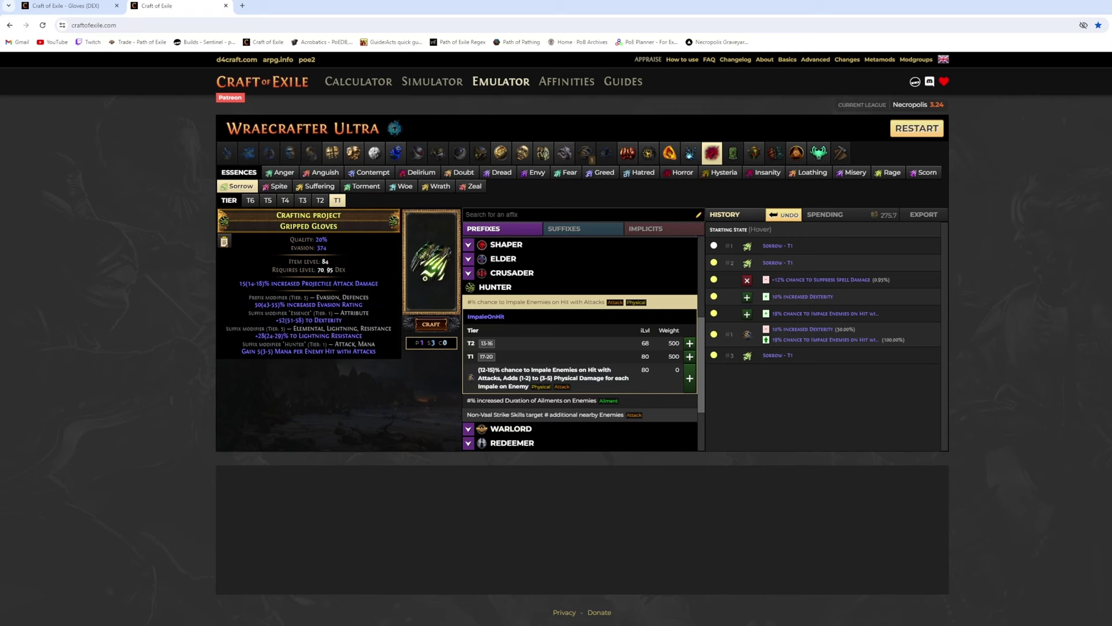
pyautogui.click(430, 262)
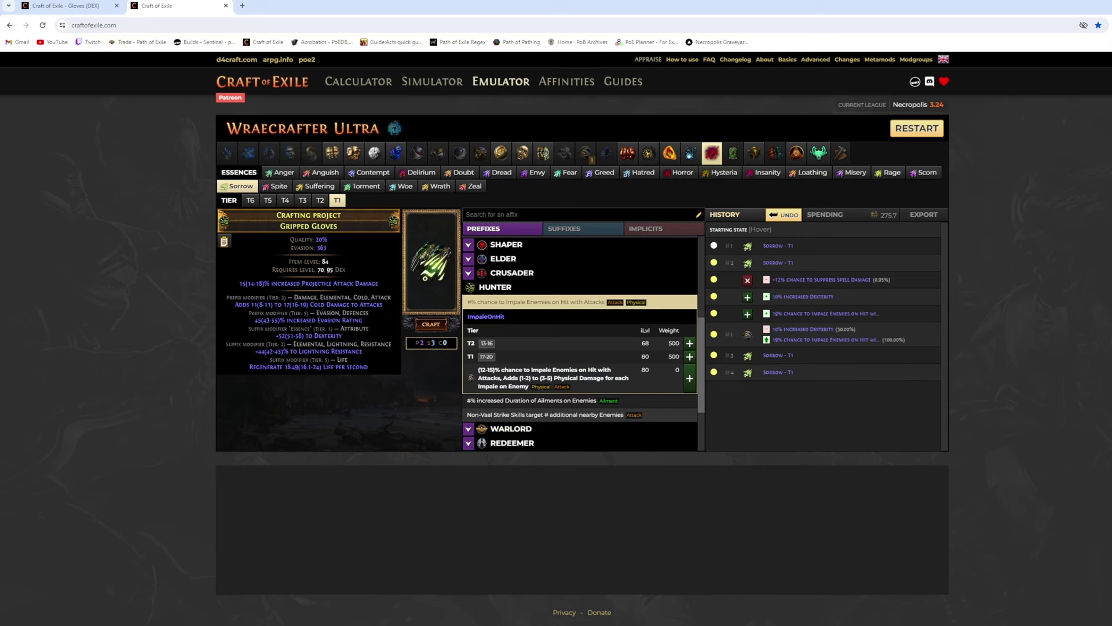
pyautogui.click(407, 299)
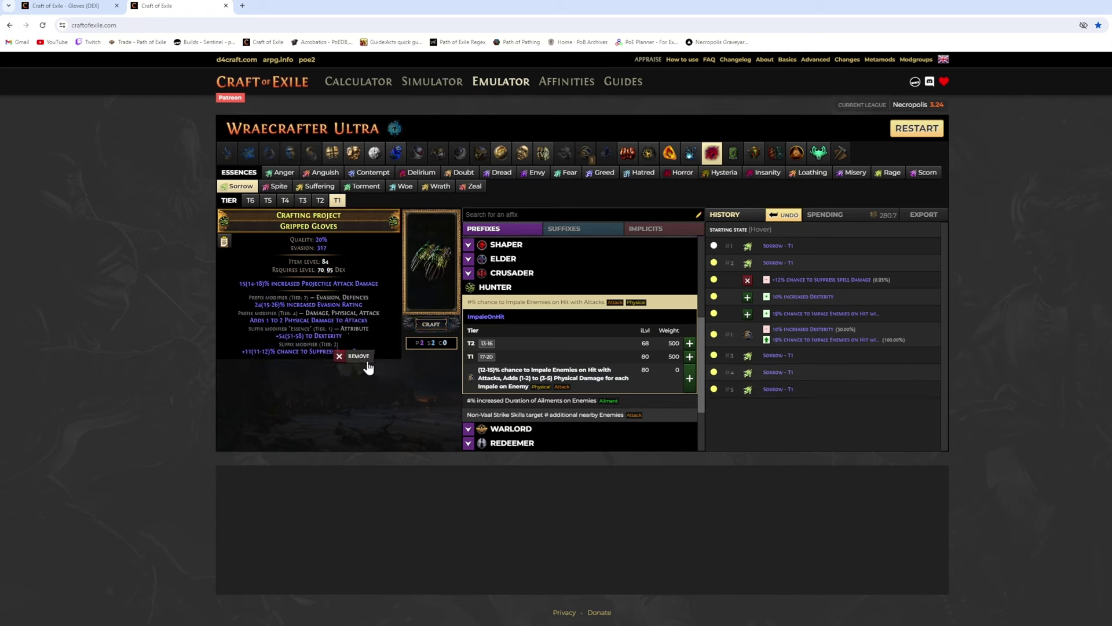
pyautogui.click(359, 355)
pyautogui.moveTo(332, 329)
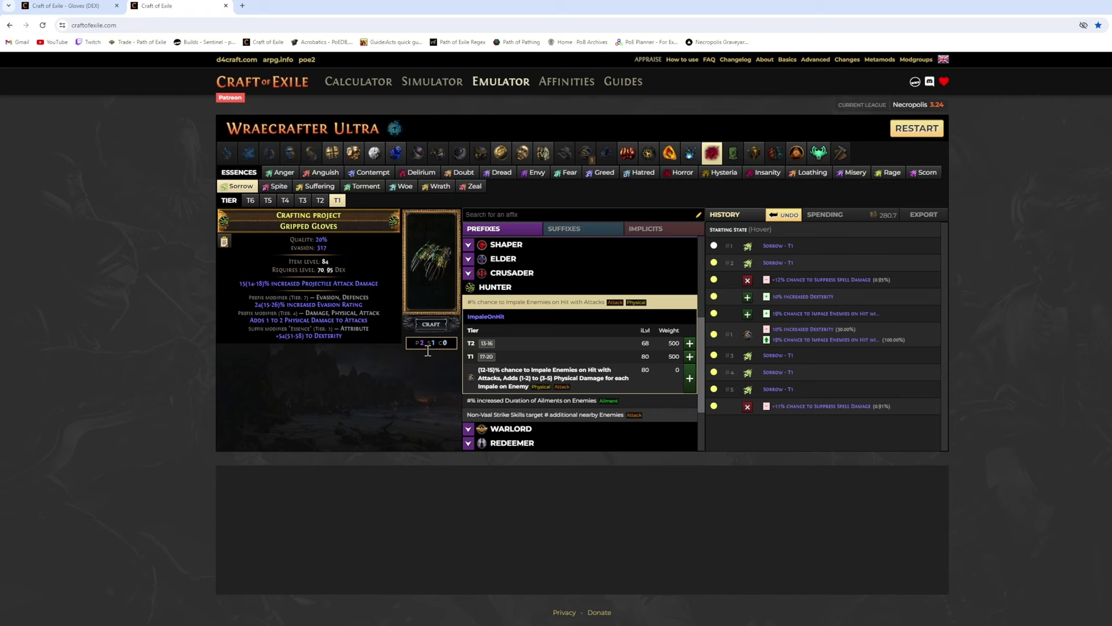
# Add the T1 Hunter increased Dexterity suffix from the suffix pool
pyautogui.scroll(-2, 603, 340)
pyautogui.scroll(2, 605, 340)
pyautogui.click(580, 229)
pyautogui.scroll(-3, 558, 300)
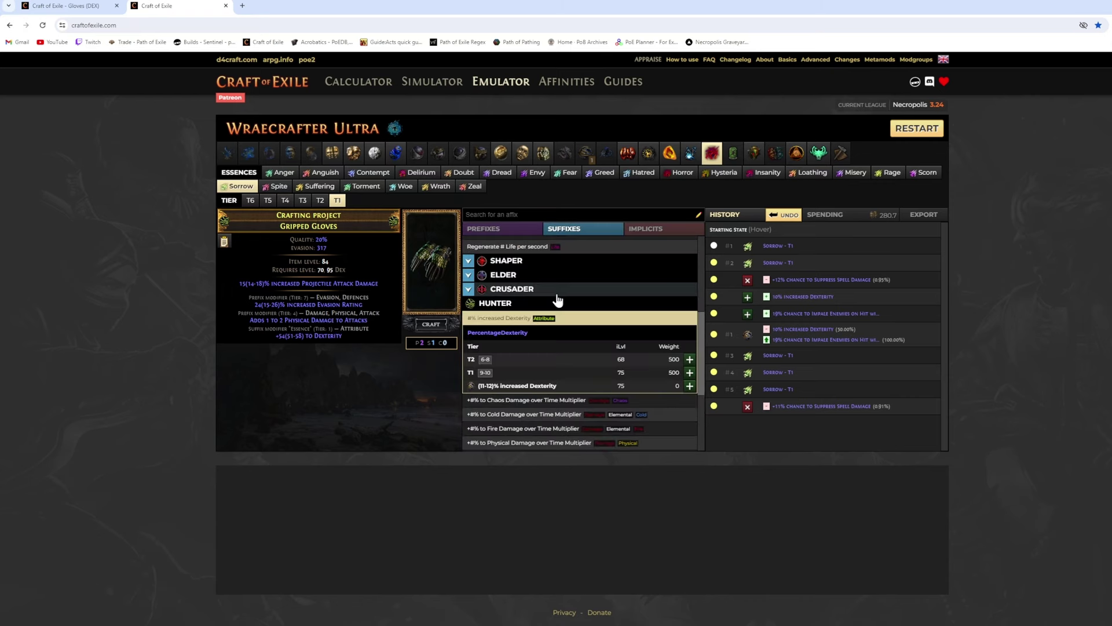
pyautogui.click(689, 373)
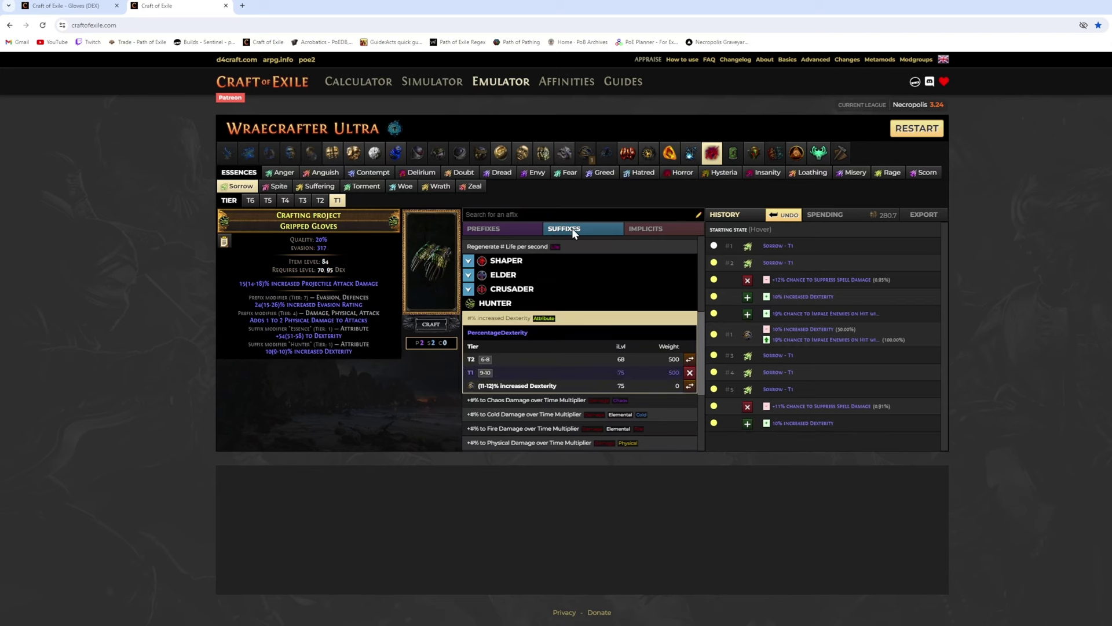
# Collapse the Impale entry and expand the Suffixes Cannot Be Changed craft in the prefix list
pyautogui.click(505, 232)
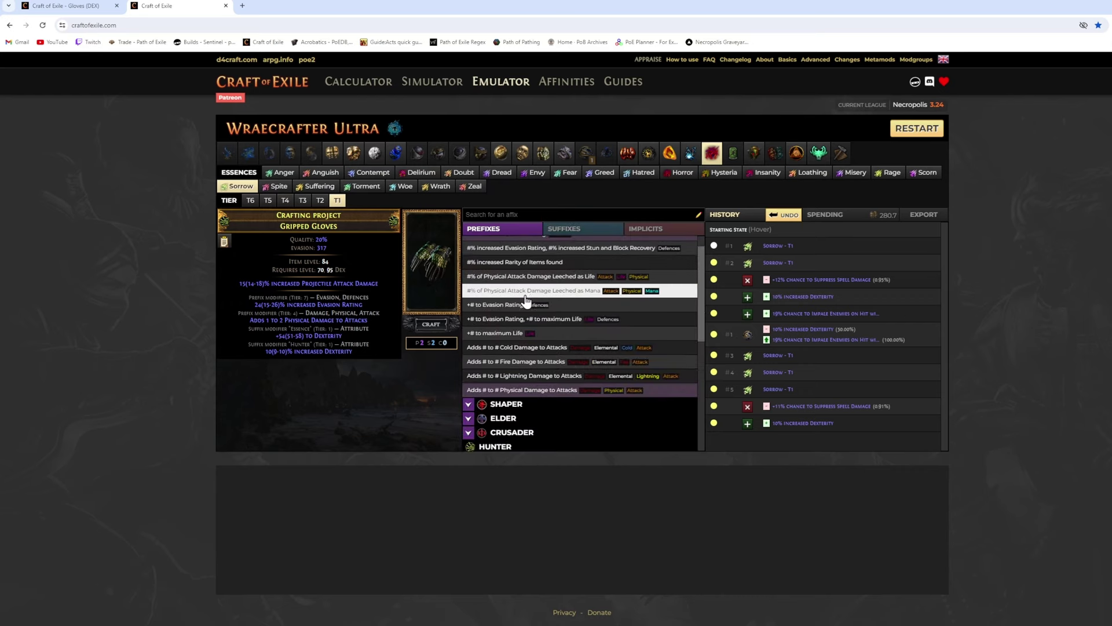
pyautogui.scroll(-3, 534, 295)
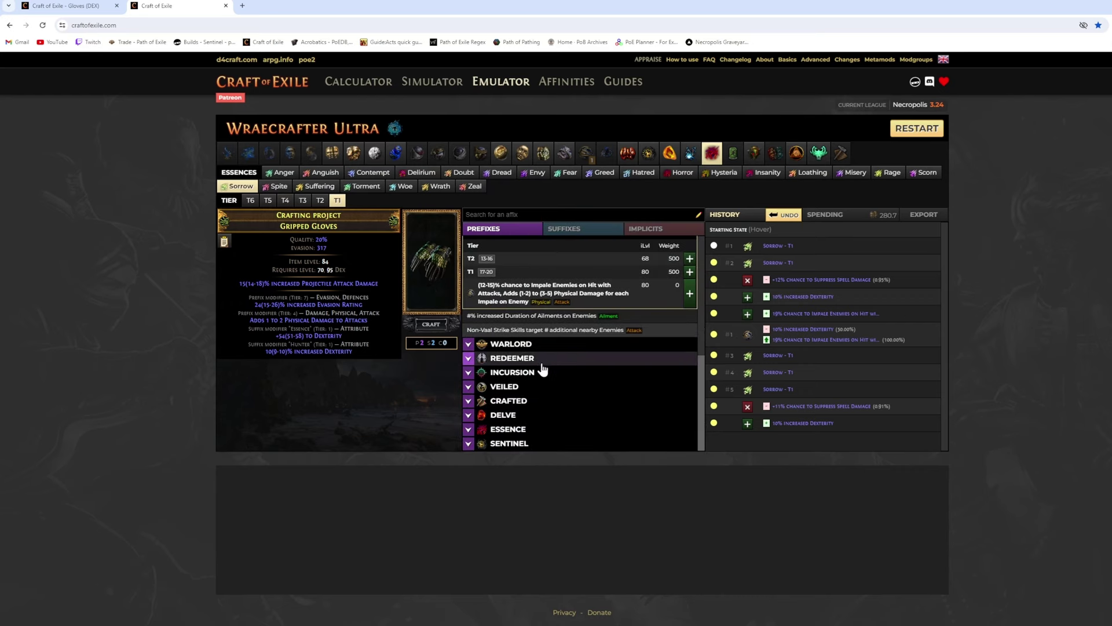
pyautogui.scroll(3, 521, 377)
pyautogui.scroll(-1, 522, 319)
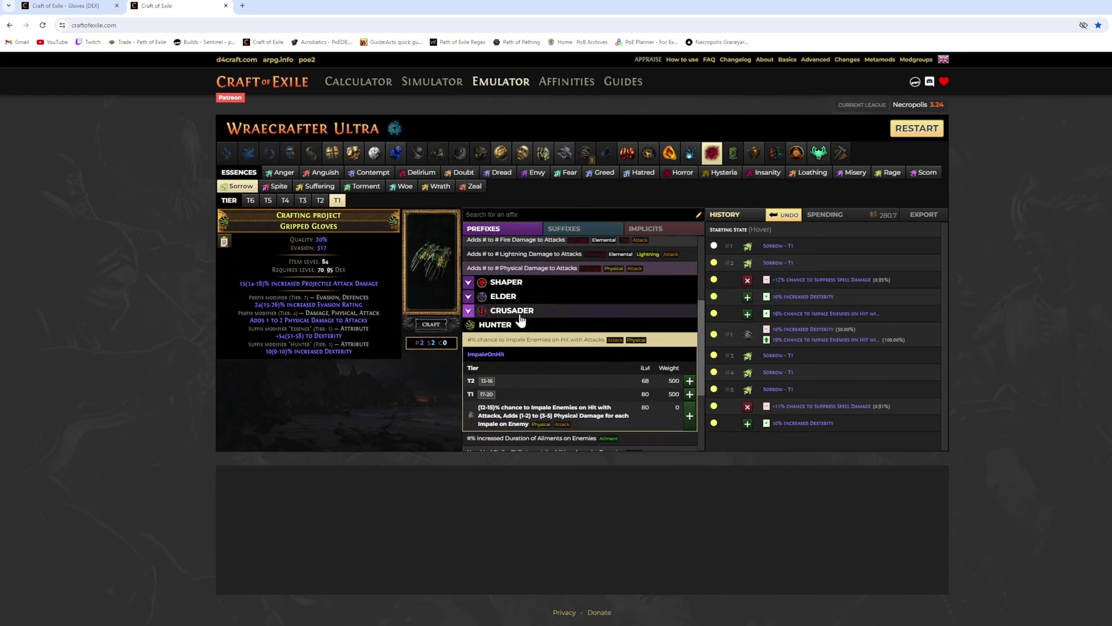
pyautogui.click(521, 318)
pyautogui.scroll(3, 524, 396)
pyautogui.scroll(-10, 527, 394)
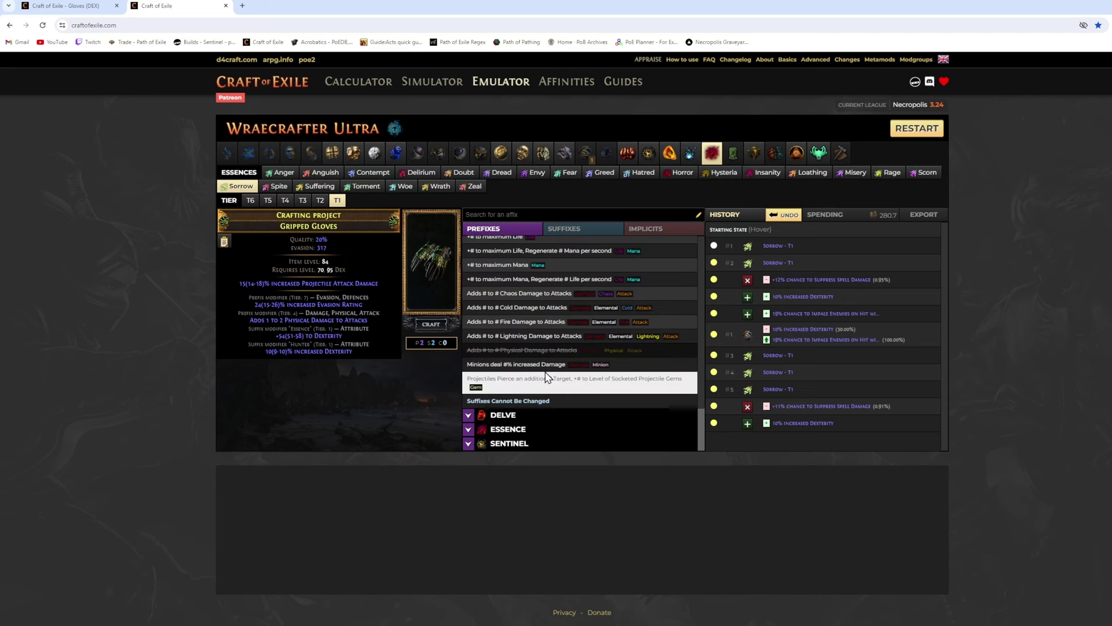
pyautogui.click(527, 387)
# Craft Suffixes Cannot Be Changed onto the gloves and select the Harvest Chaos reforge
pyautogui.click(690, 442)
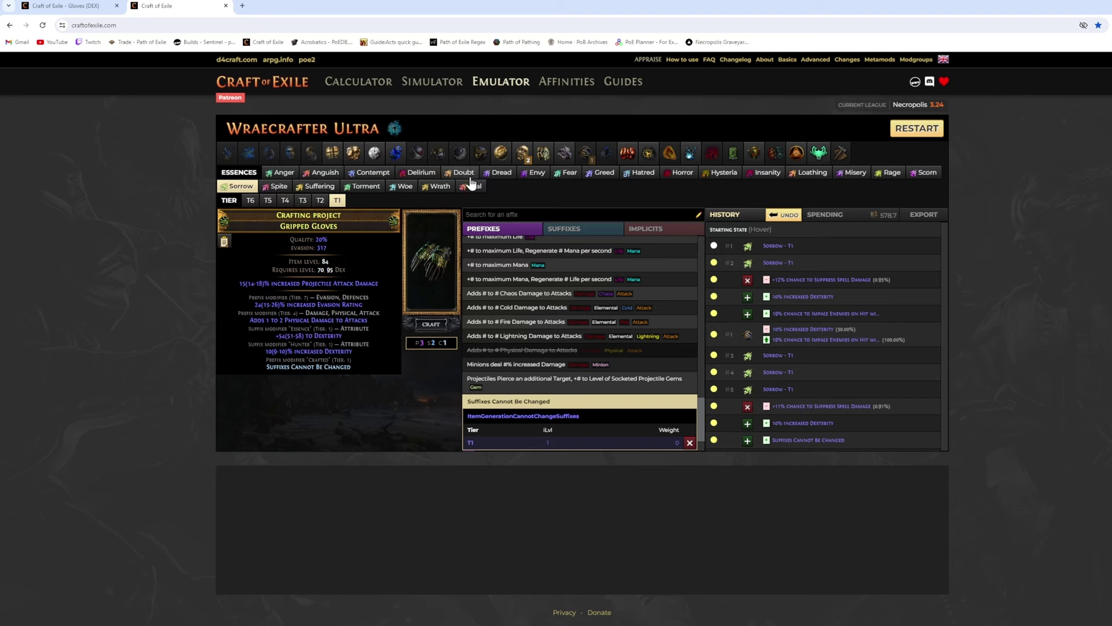
pyautogui.click(688, 155)
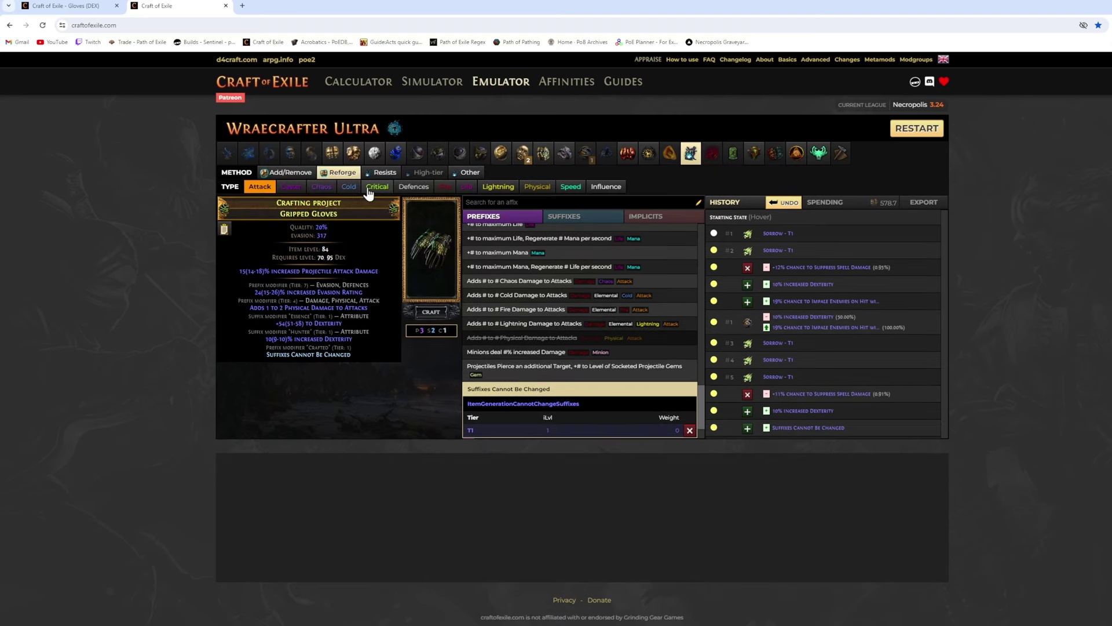
pyautogui.click(323, 193)
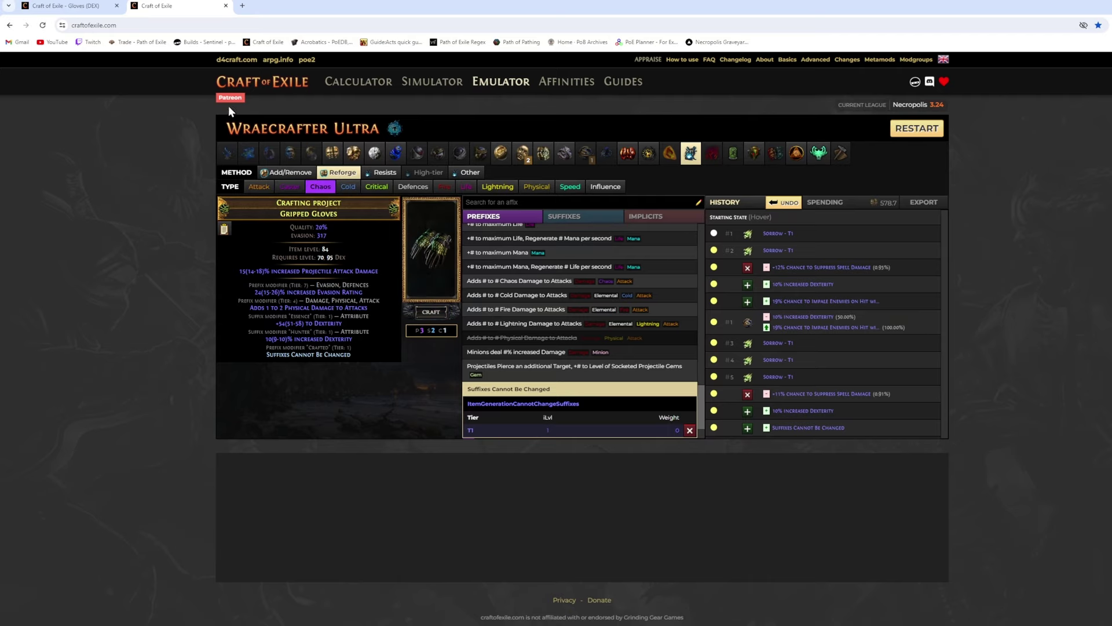
# Check the Hunter chaos damage over time multiplier odds in the gloves calculator
pyautogui.click(358, 81)
pyautogui.scroll(-10, 761, 489)
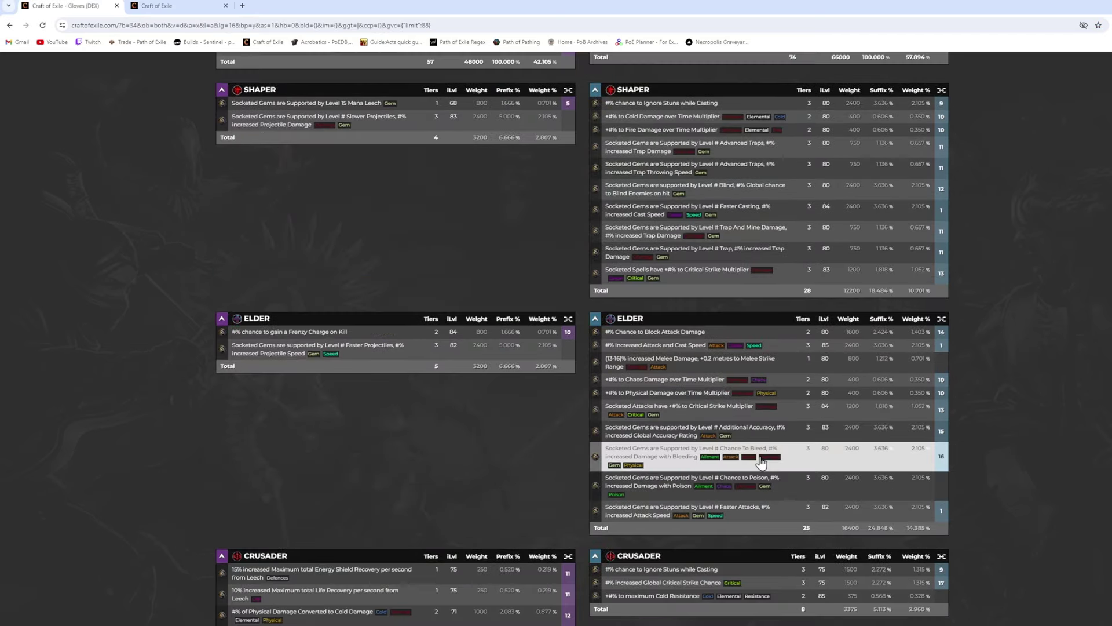
pyautogui.scroll(-3, 761, 459)
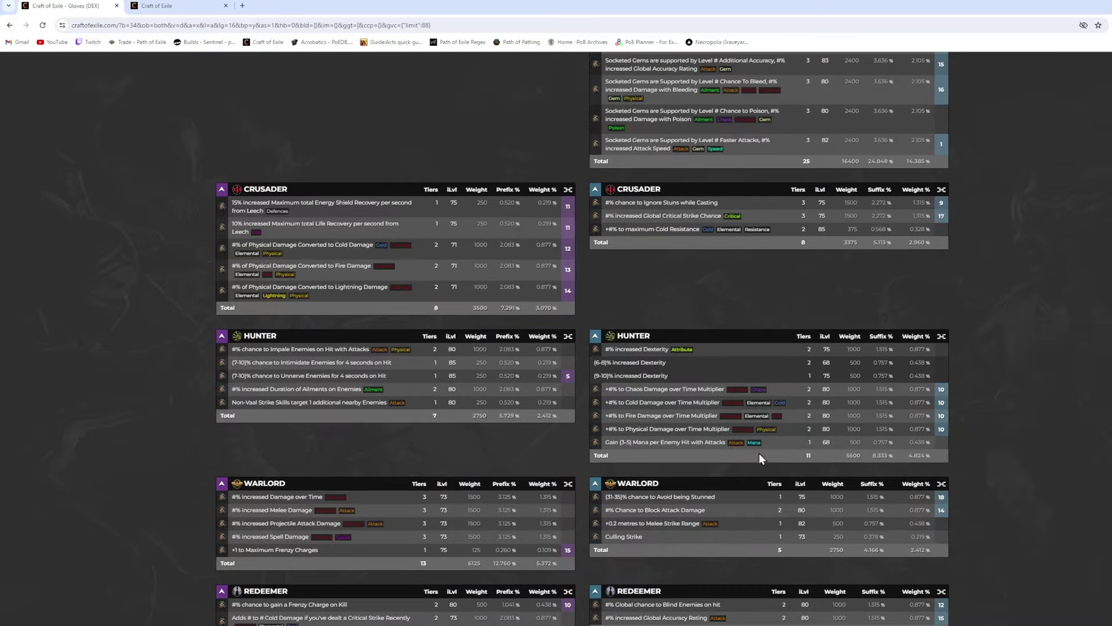
pyautogui.click(650, 394)
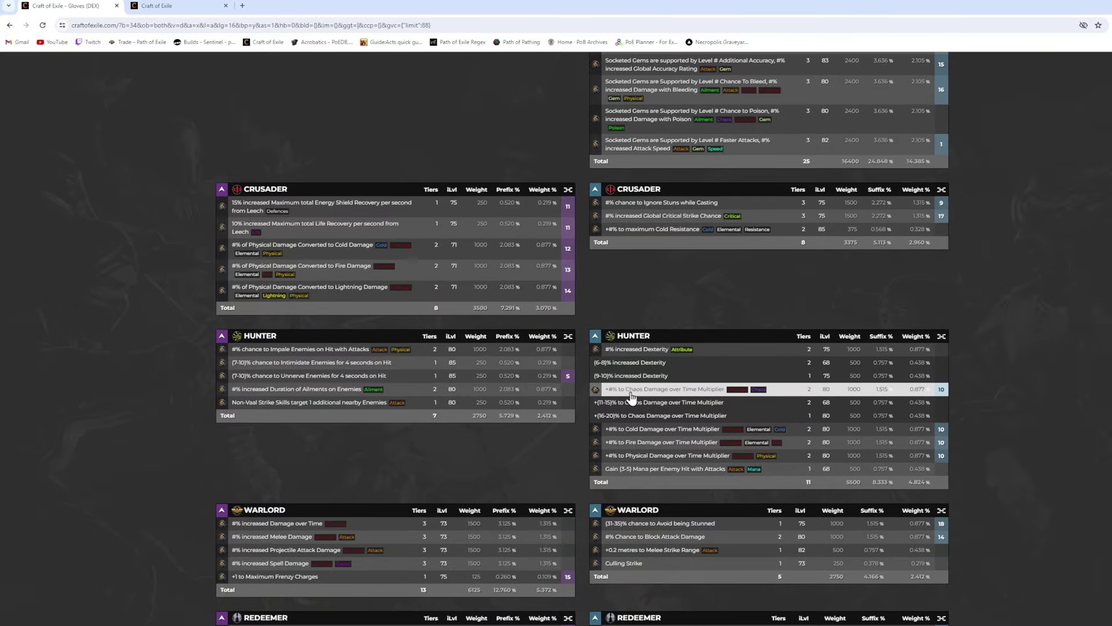
pyautogui.click(197, 6)
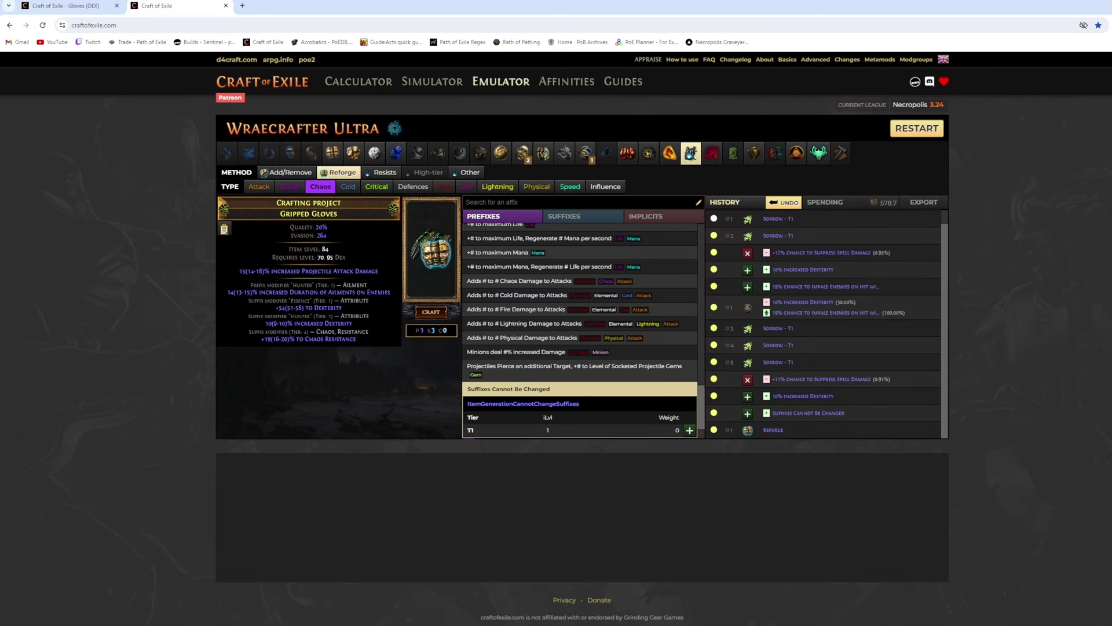
# Repeatedly annul, undo and chaos-reforge the suffix-locked gloves, looking for a cold damage prefix
pyautogui.click(395, 152)
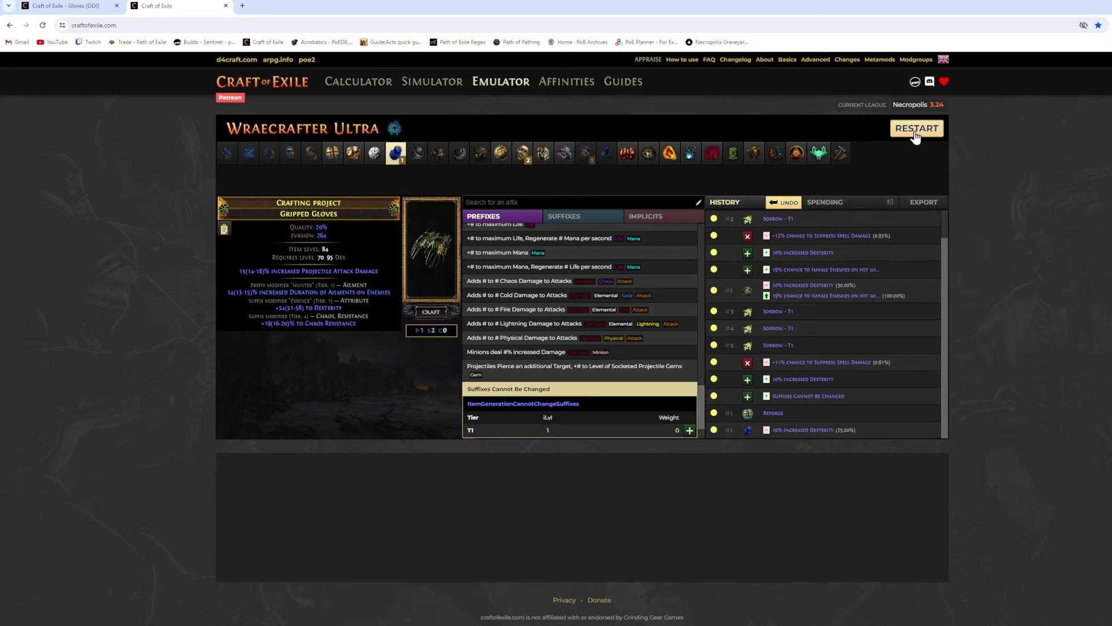
pyautogui.click(786, 204)
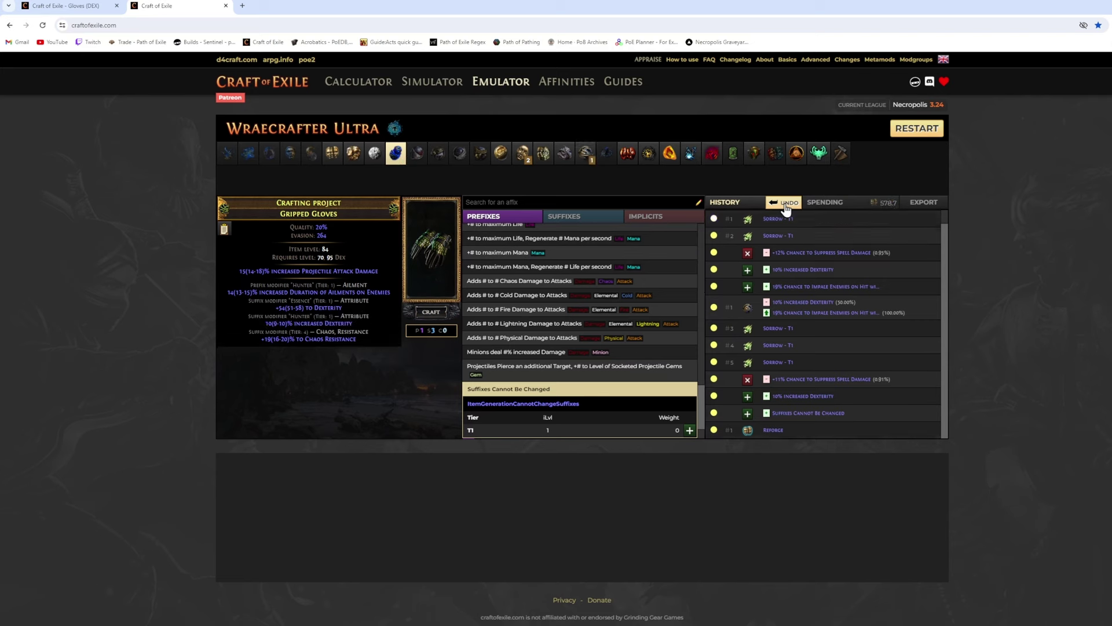
pyautogui.click(787, 204)
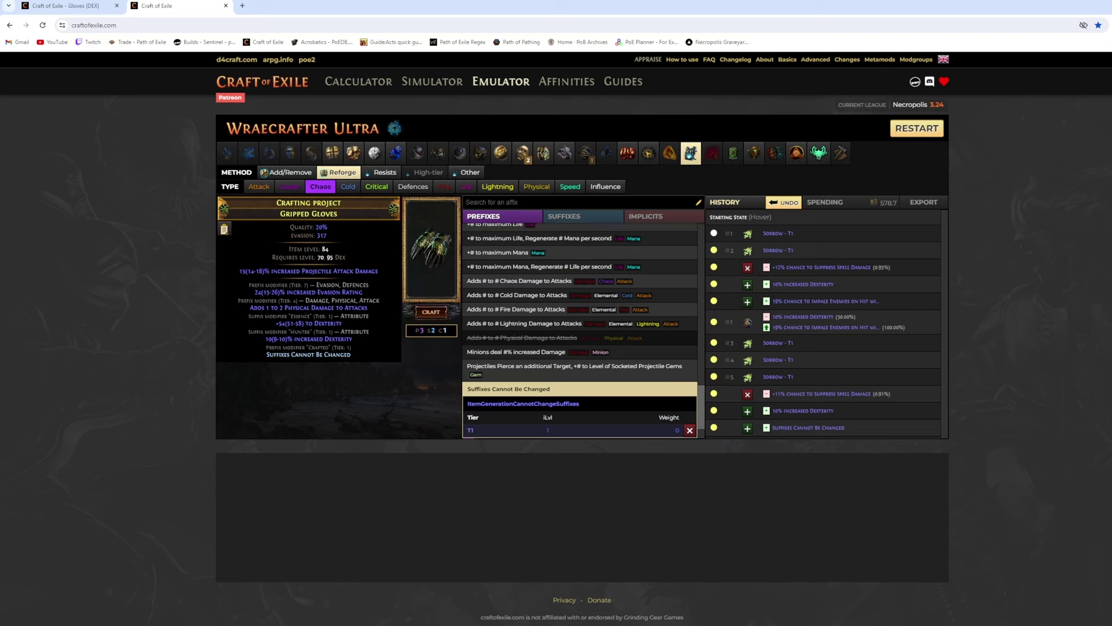
pyautogui.click(431, 311)
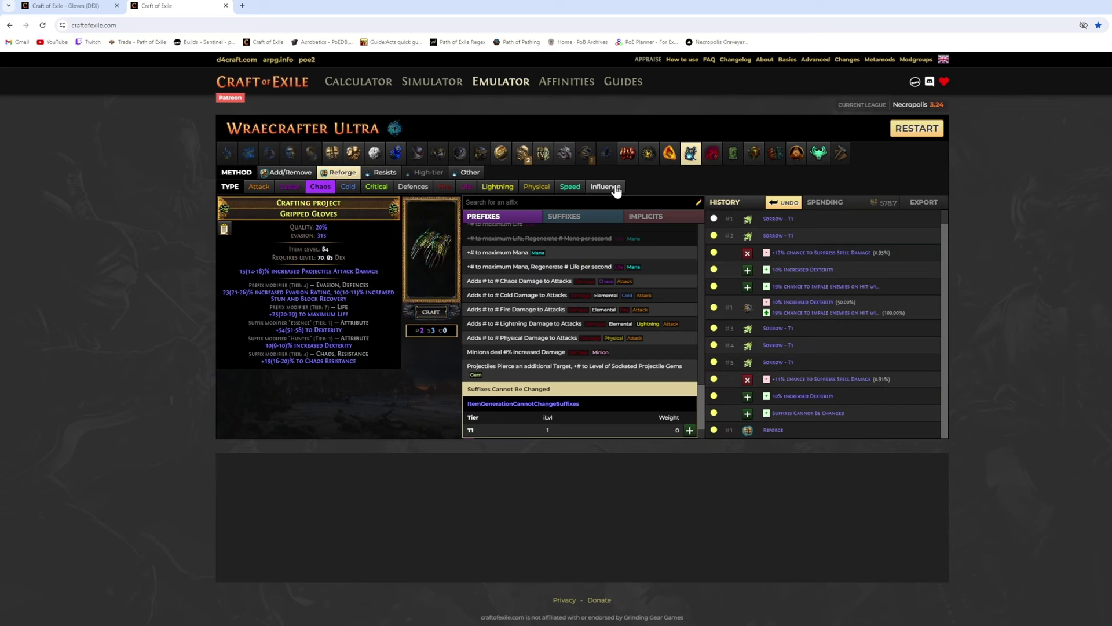
pyautogui.click(396, 156)
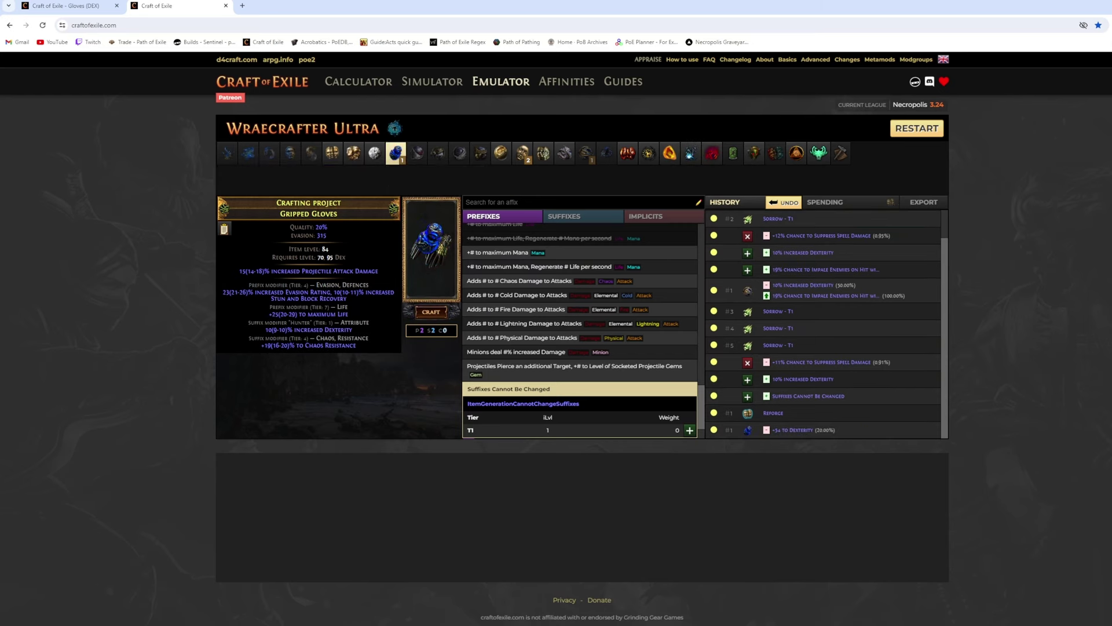
pyautogui.click(787, 202)
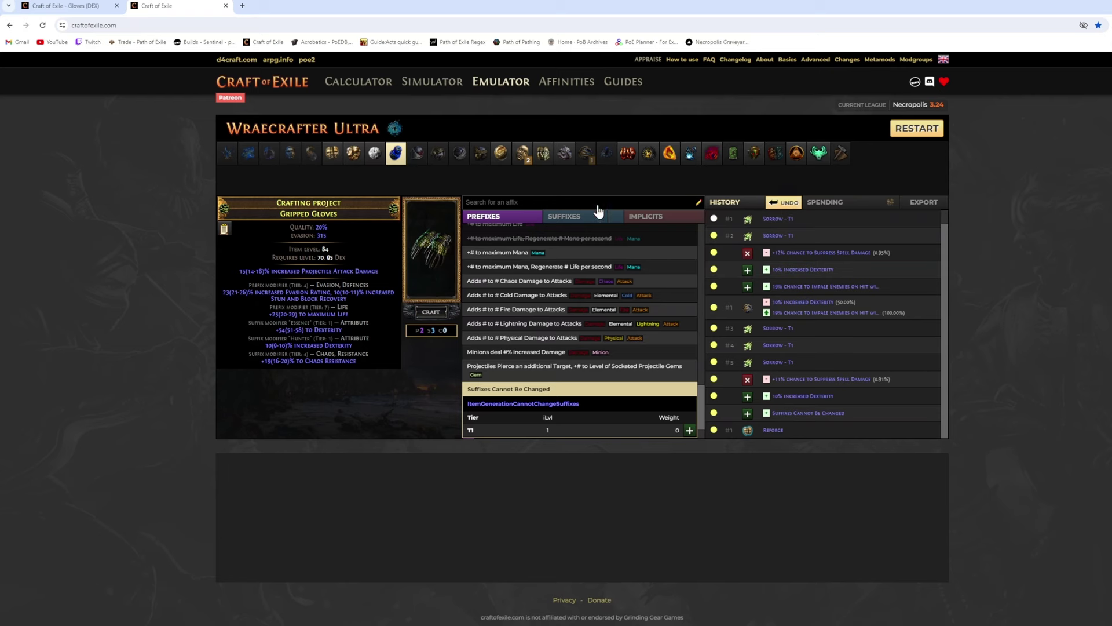
pyautogui.click(786, 203)
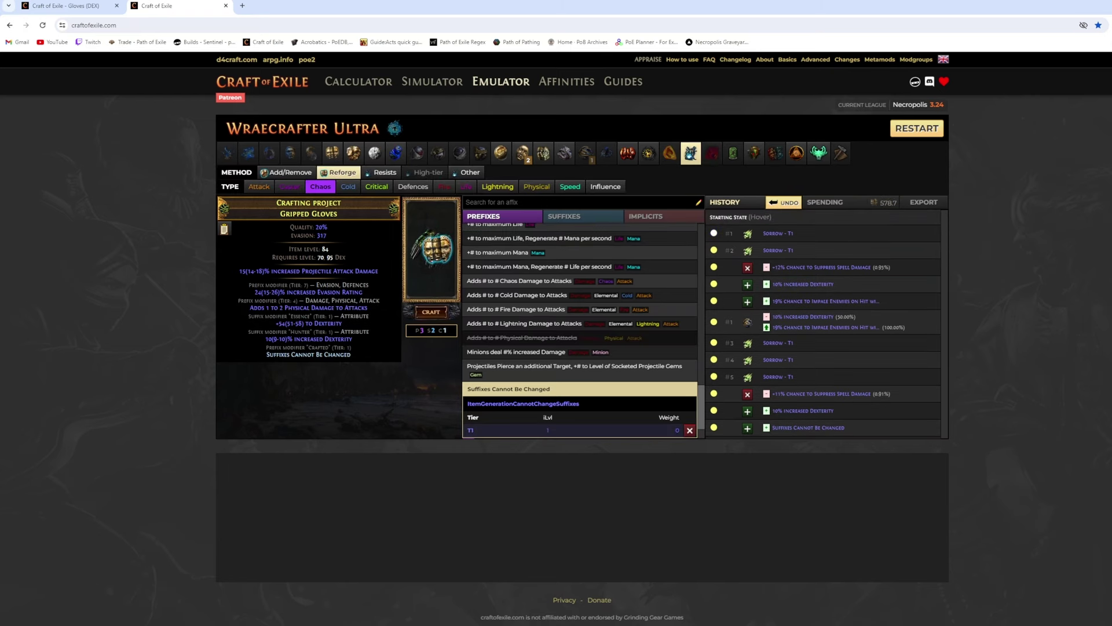
pyautogui.click(438, 249)
pyautogui.click(396, 152)
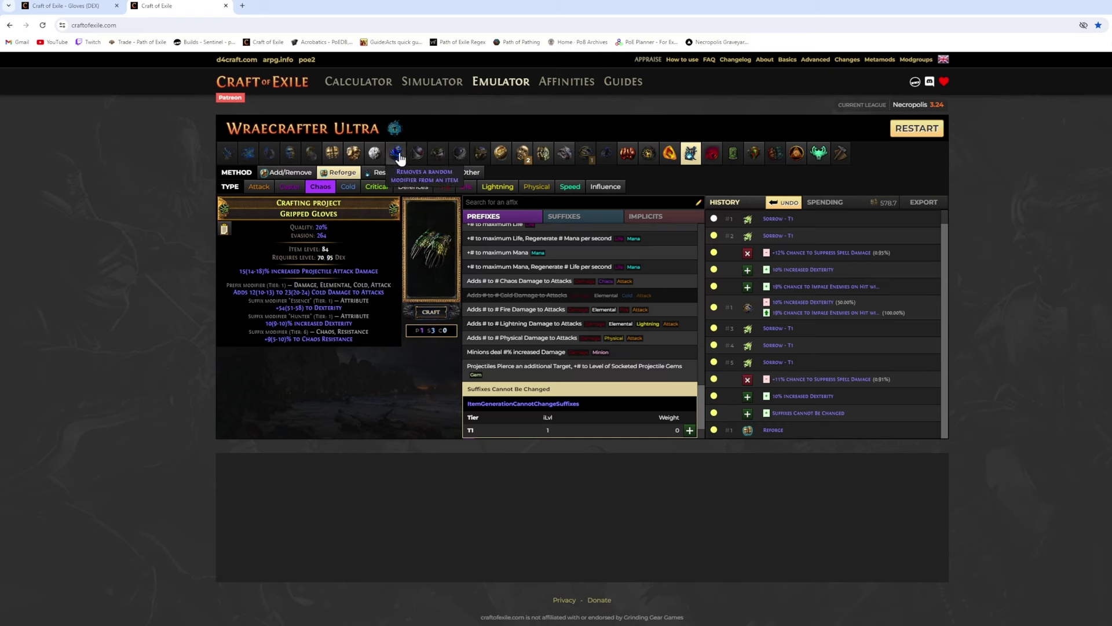
pyautogui.click(432, 249)
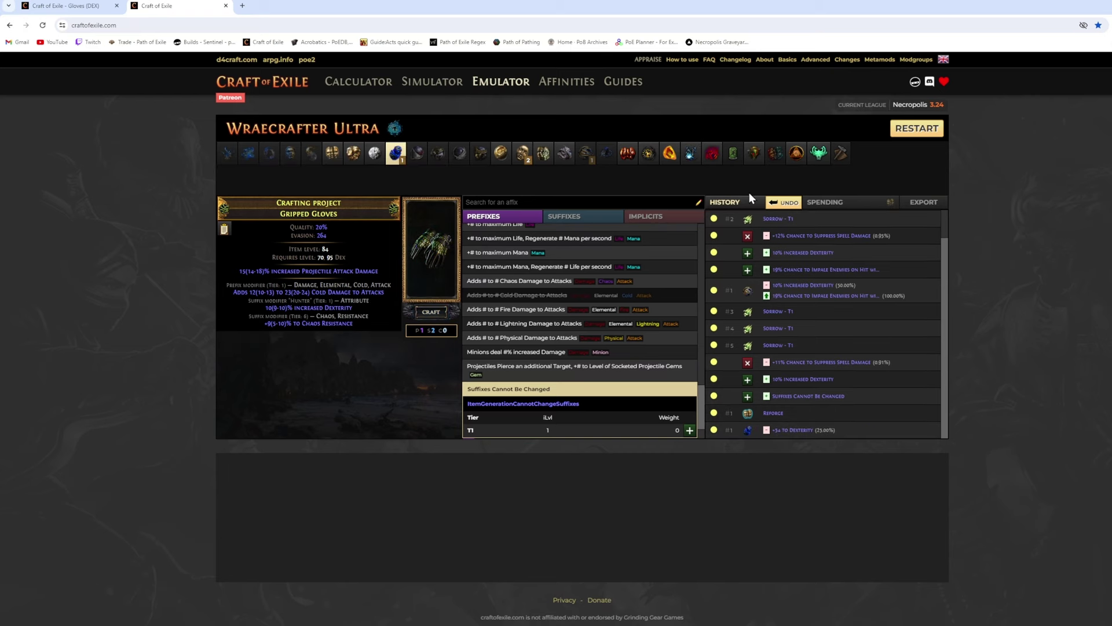
pyautogui.click(786, 203)
pyautogui.click(786, 204)
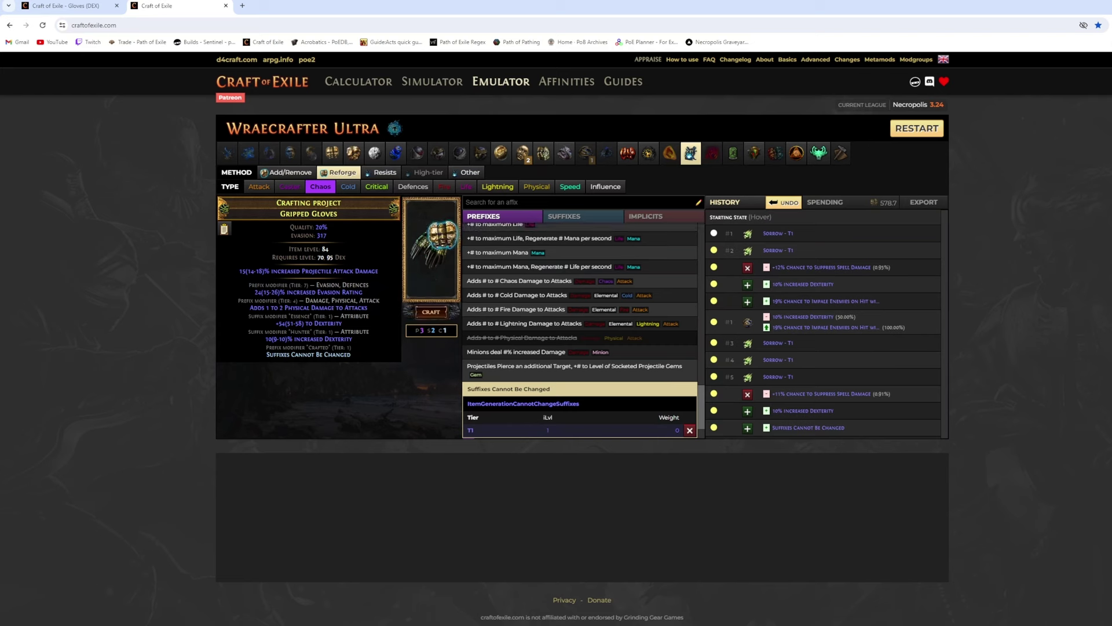
# Chaos-reforge again, annul the chaos damage over time suffix, and lock suffixes with the bench craft
pyautogui.click(432, 246)
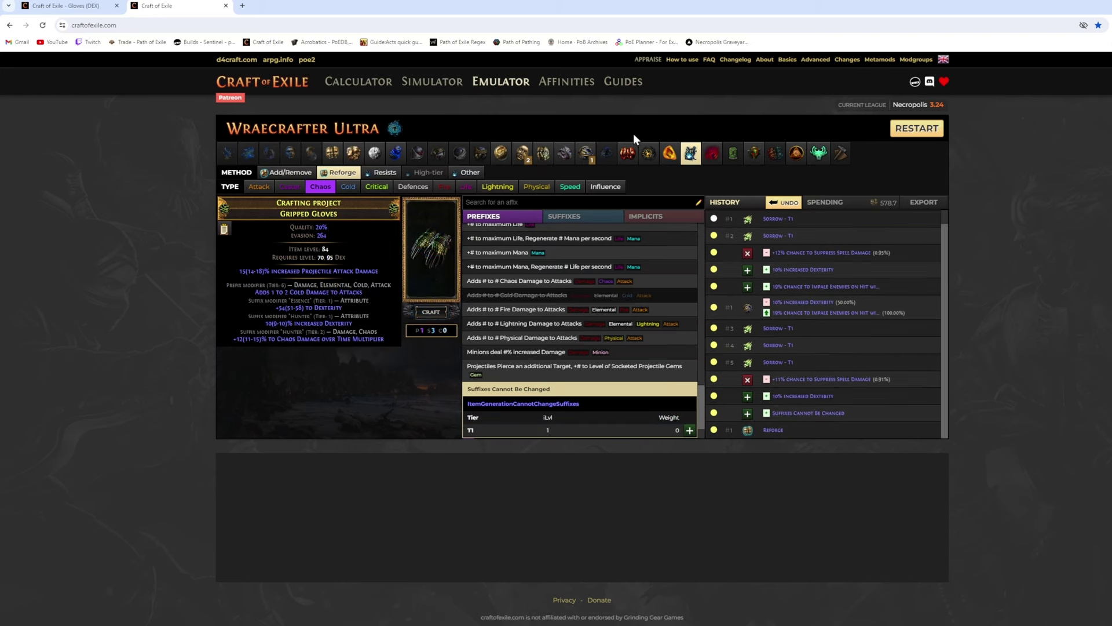
pyautogui.click(585, 153)
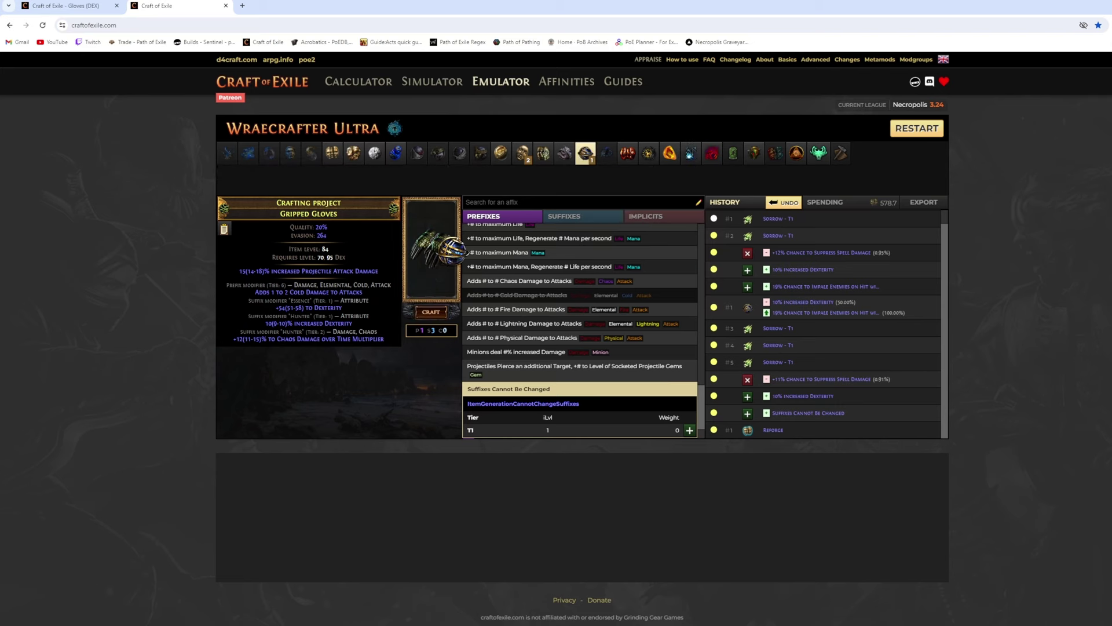
pyautogui.click(430, 249)
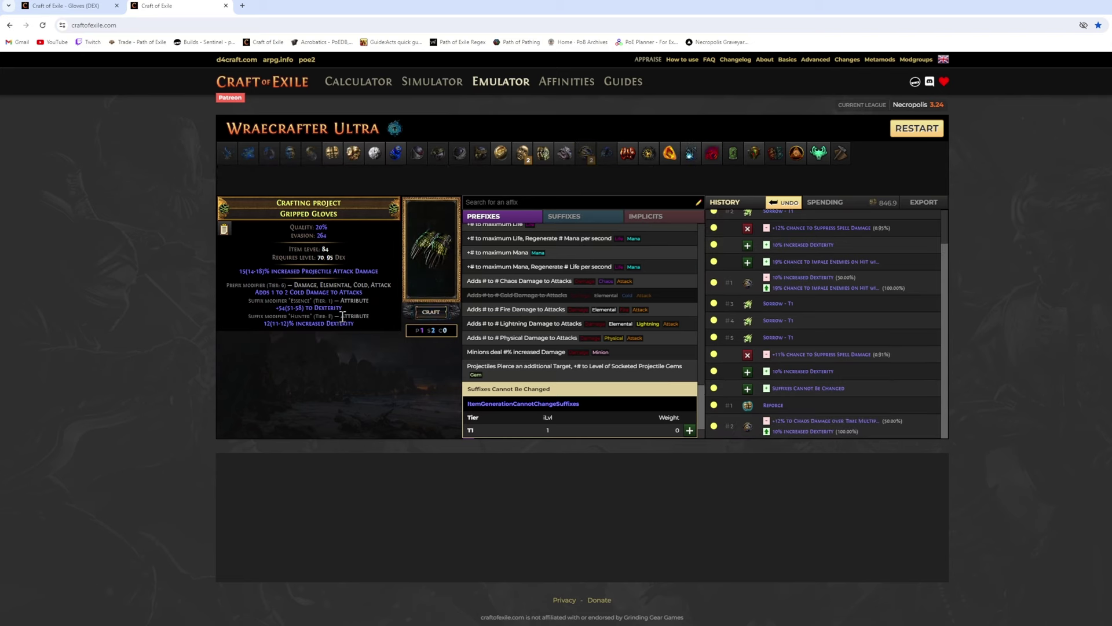
pyautogui.click(690, 431)
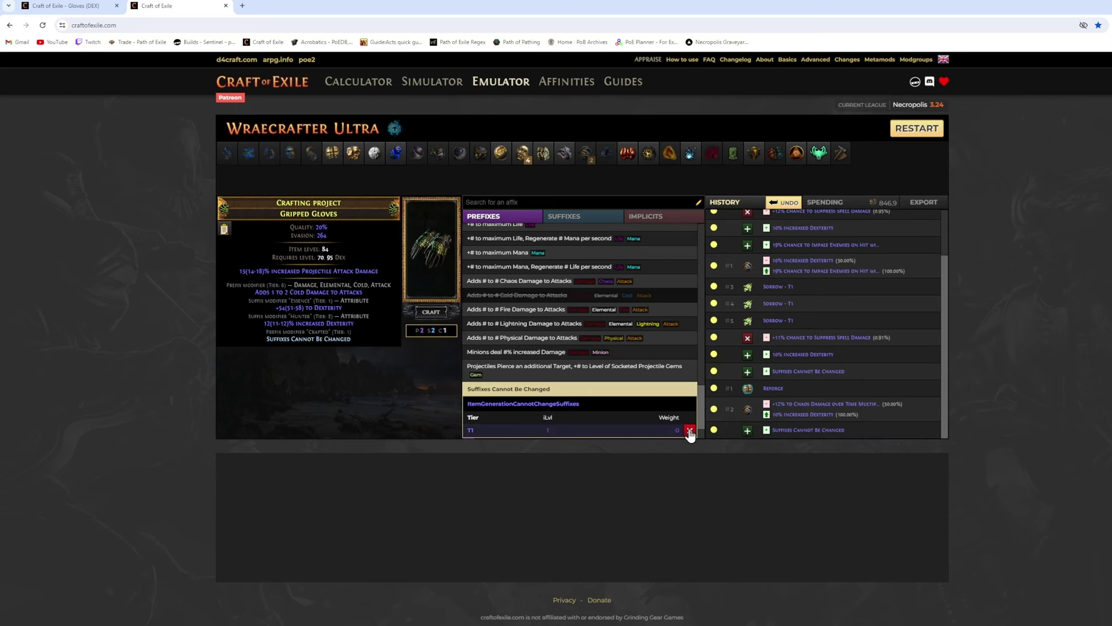
# Harvest-reforge Speed to gain an attack speed suffix, then re-lock the suffixes
pyautogui.click(689, 154)
pyautogui.click(569, 187)
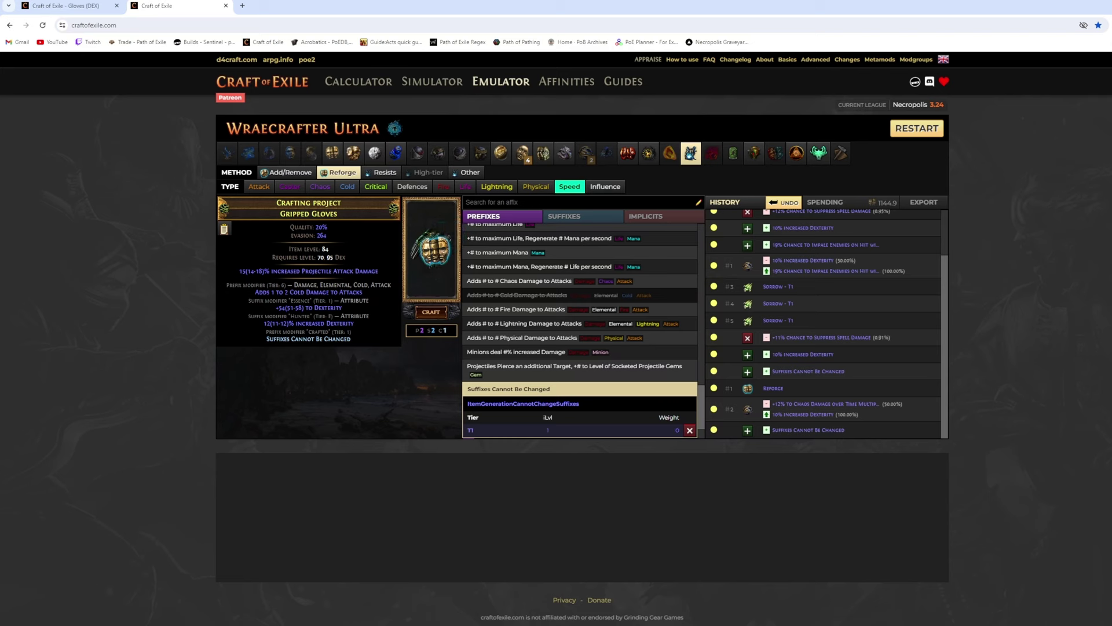
pyautogui.click(431, 312)
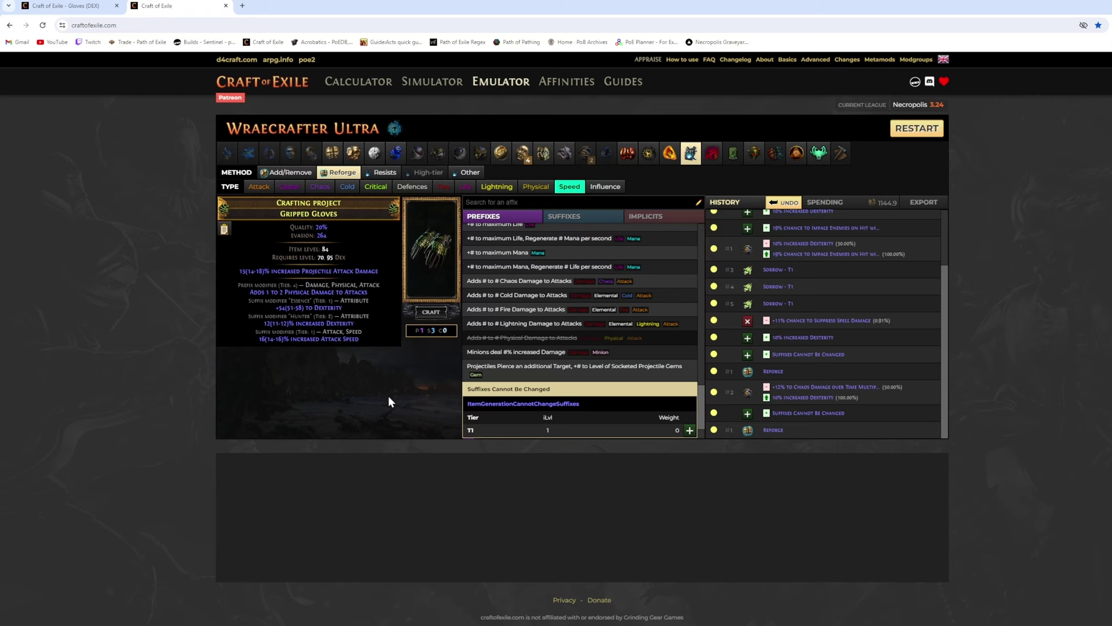
pyautogui.click(690, 430)
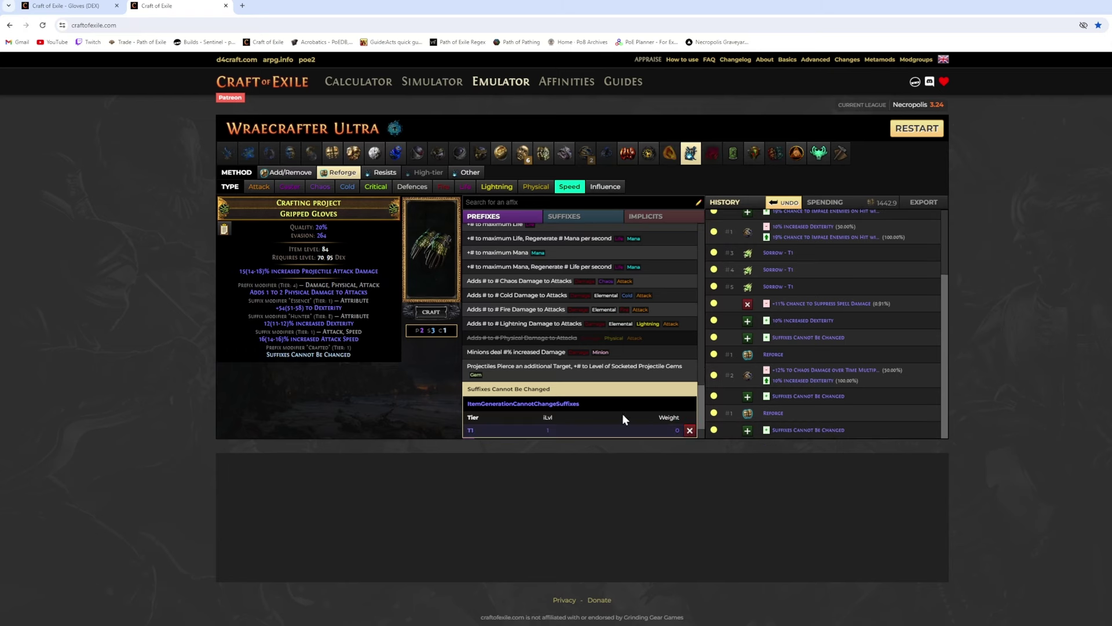
pyautogui.click(467, 187)
# Reforge Life, try crafting T1 physical-to-cold conversion, then undo both
pyautogui.click(431, 312)
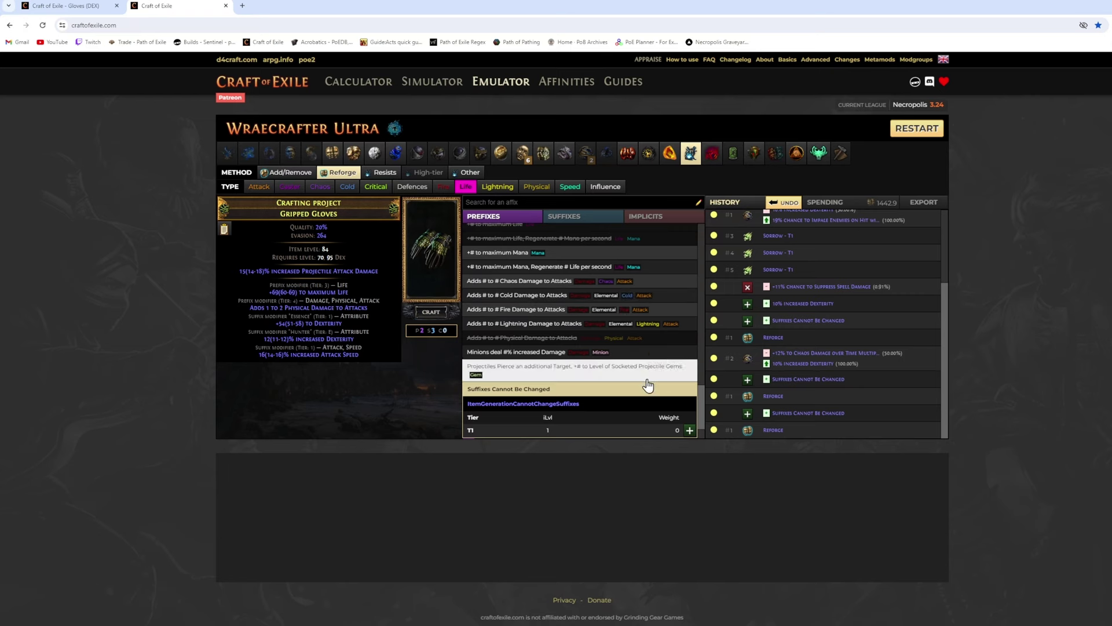
pyautogui.click(562, 390)
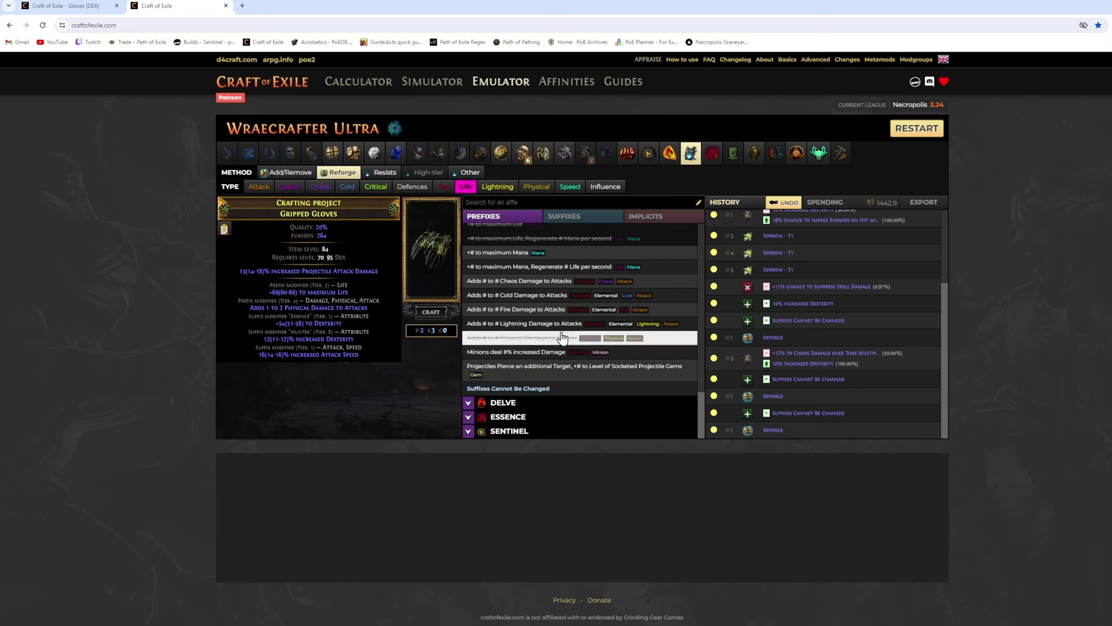
pyautogui.scroll(5, 569, 336)
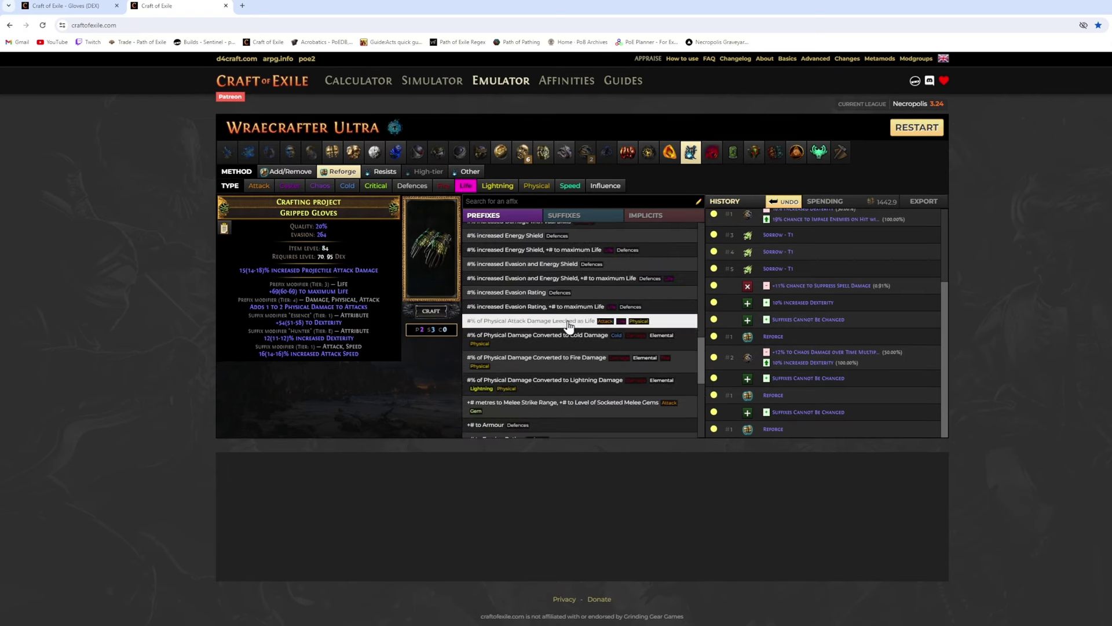
pyautogui.click(554, 345)
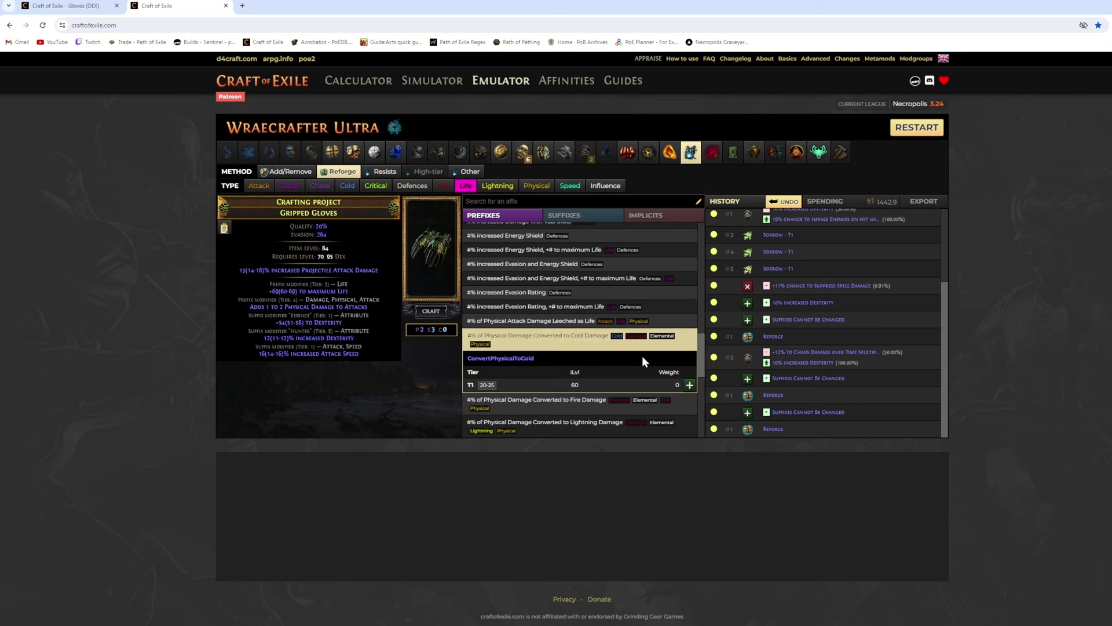
pyautogui.click(684, 384)
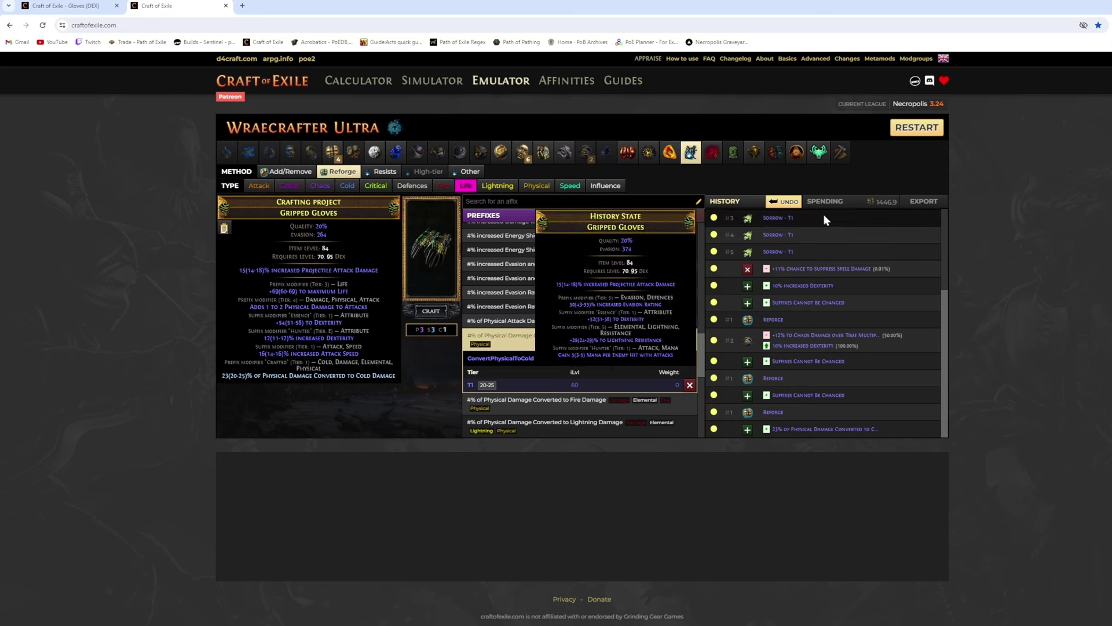
pyautogui.click(788, 204)
pyautogui.click(789, 209)
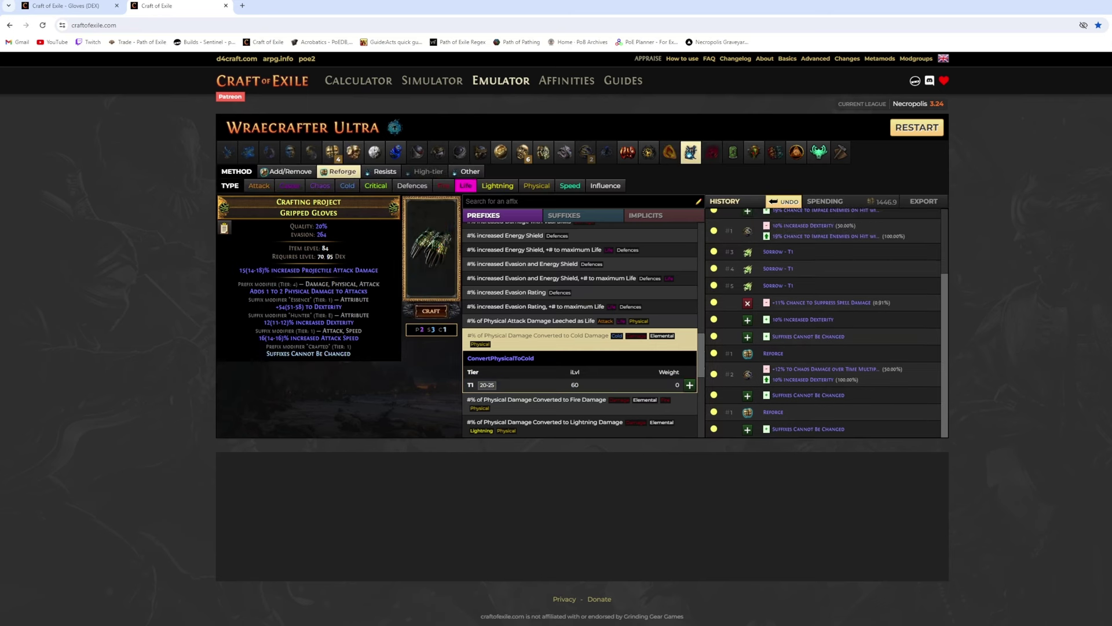
# Reforge Life again for +58 Life, then annul away the +54 Dexterity suffix
pyautogui.click(431, 312)
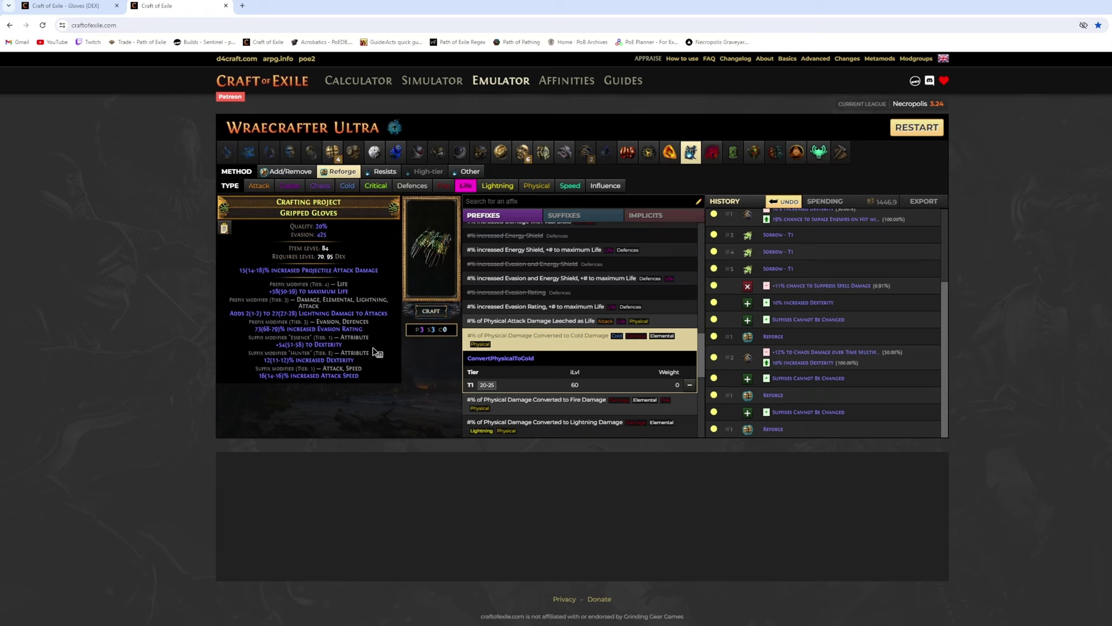
pyautogui.click(395, 152)
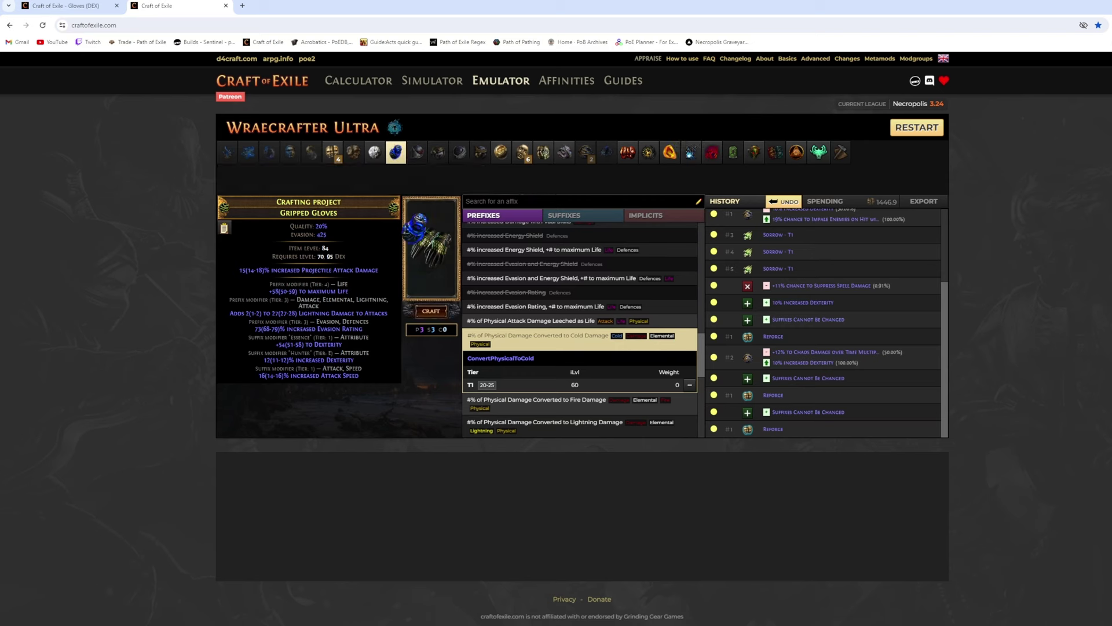
pyautogui.click(434, 248)
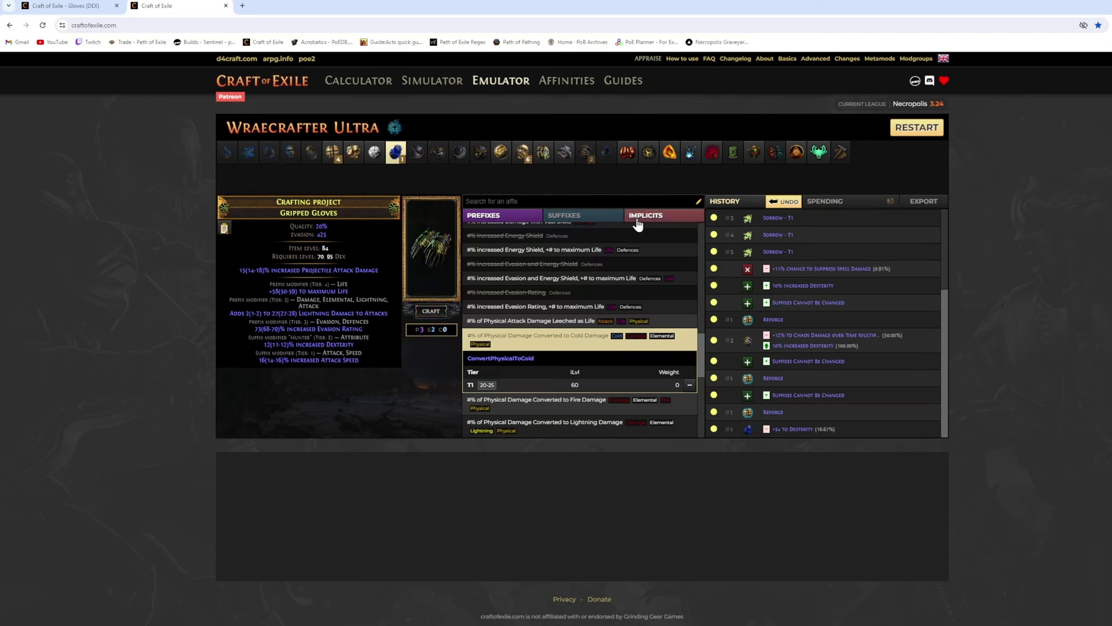
# Revert to the locked-suffix gloves and apply an essence for a new prefix
pyautogui.click(789, 203)
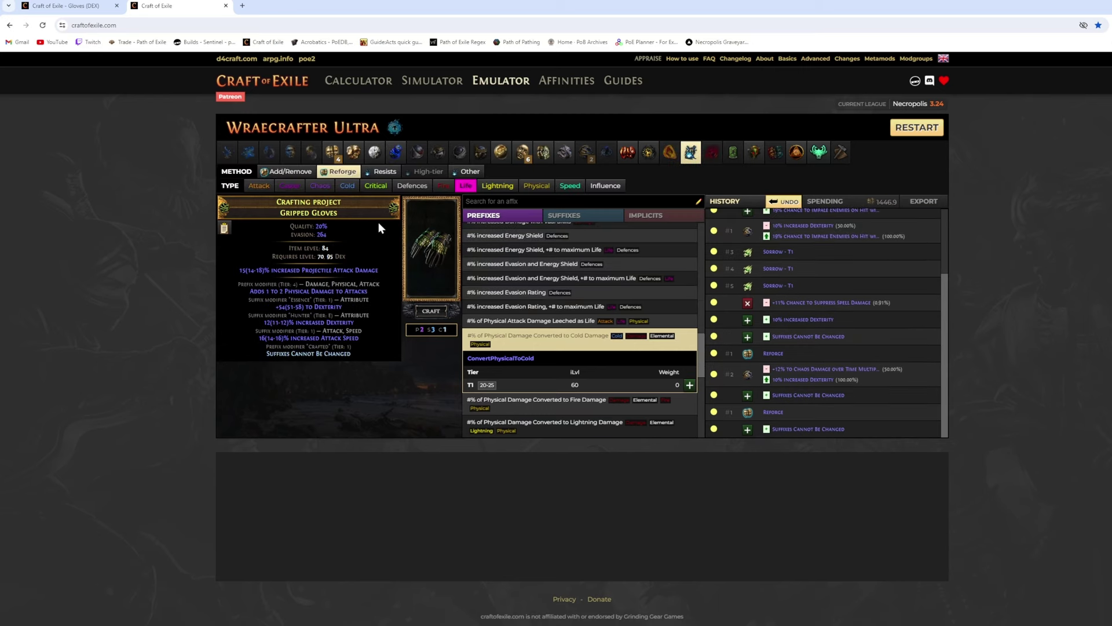
pyautogui.click(354, 152)
pyautogui.click(431, 247)
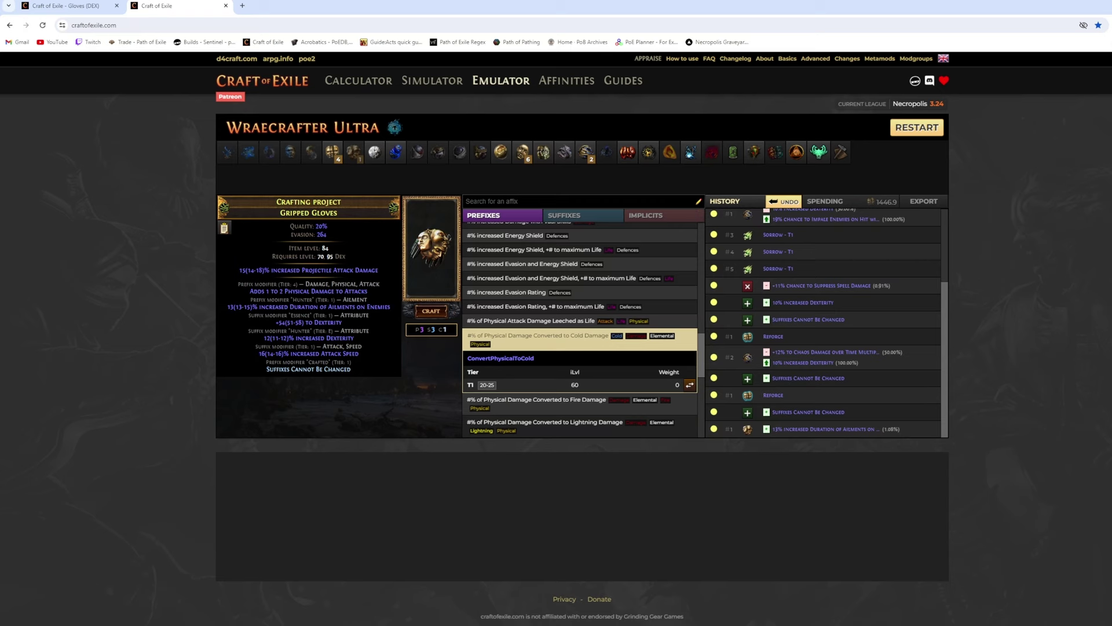
# Annul and exalt the prefixes, ending with 8% increased Rarity after stripping added cold damage
pyautogui.click(395, 151)
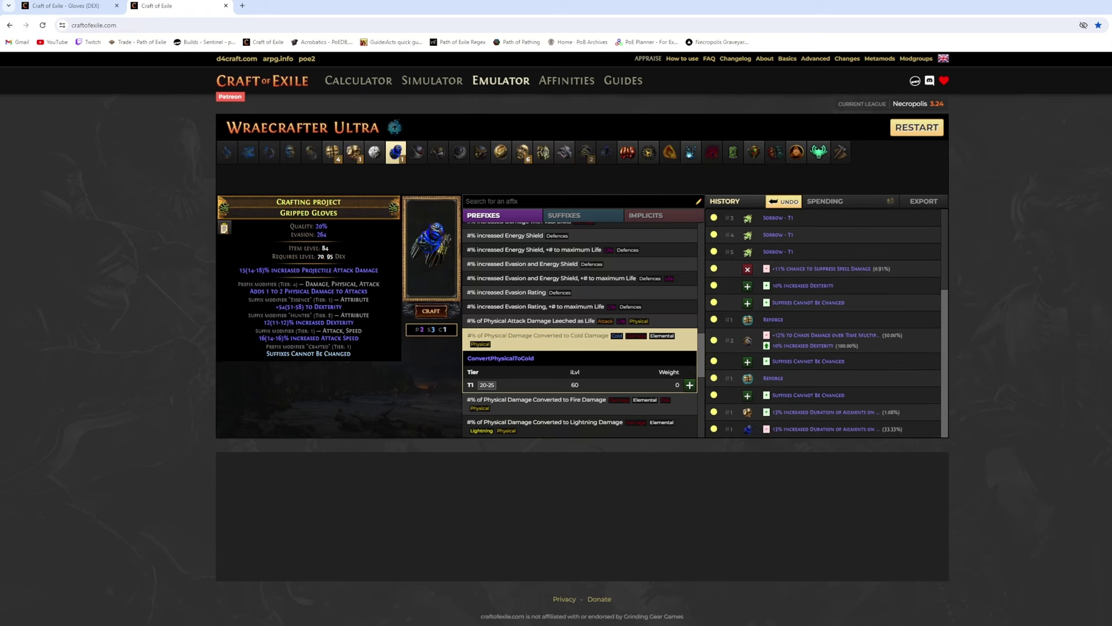
pyautogui.click(432, 244)
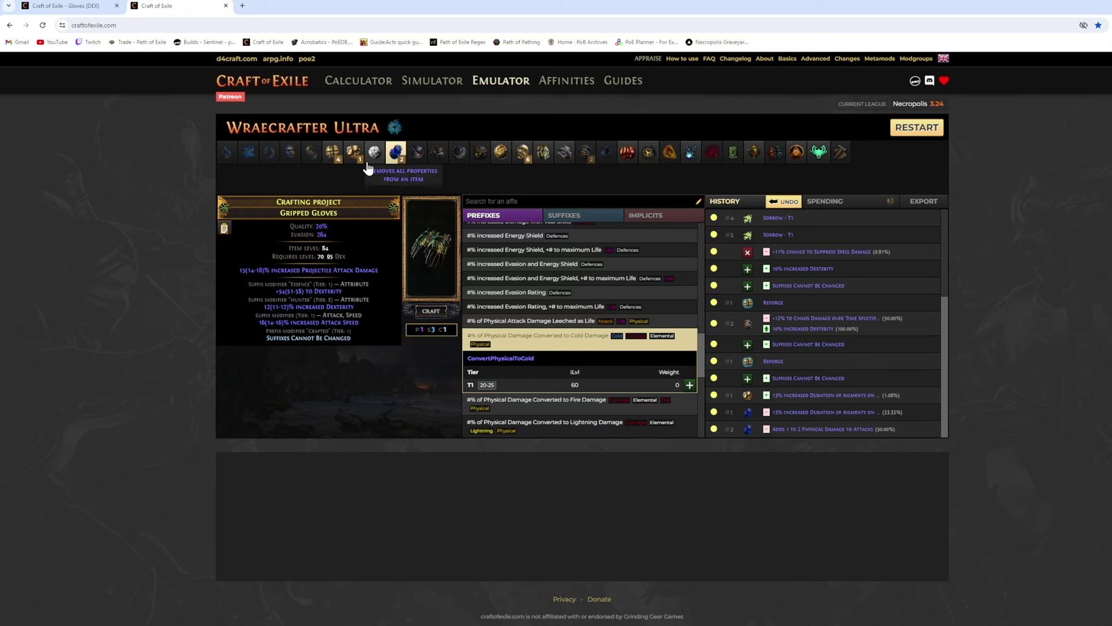
pyautogui.click(353, 151)
pyautogui.click(430, 240)
pyautogui.click(430, 240)
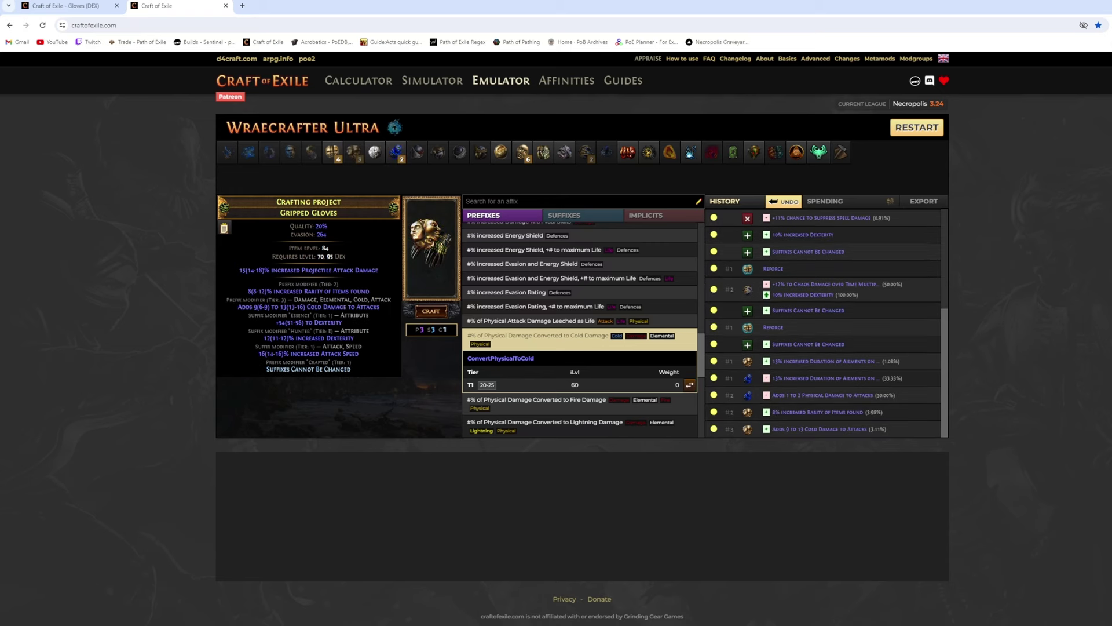
pyautogui.click(395, 152)
pyautogui.click(430, 240)
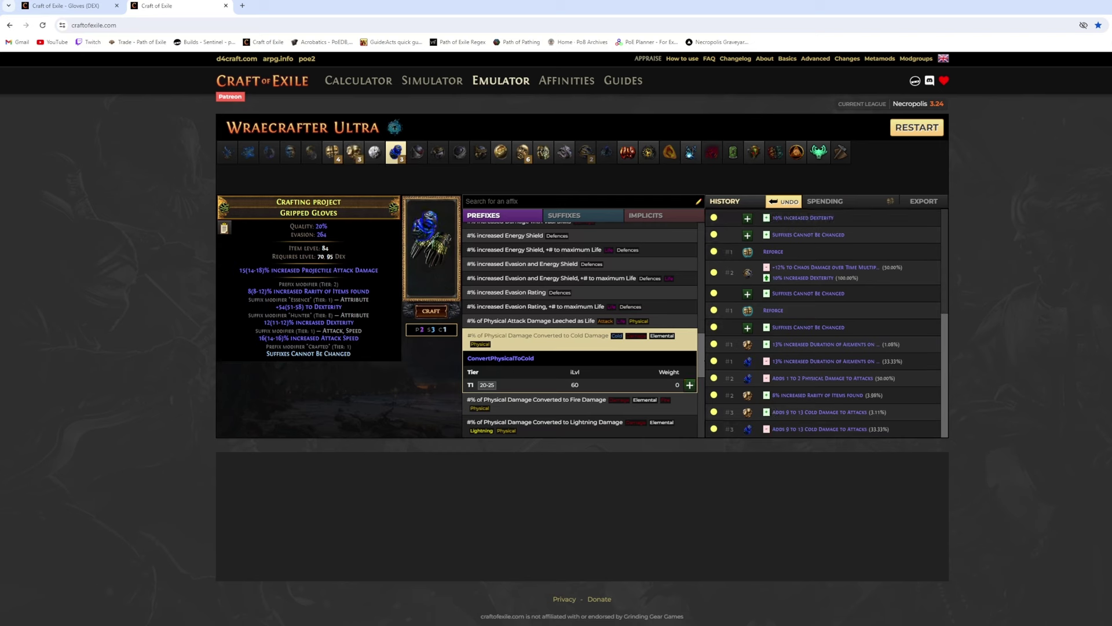